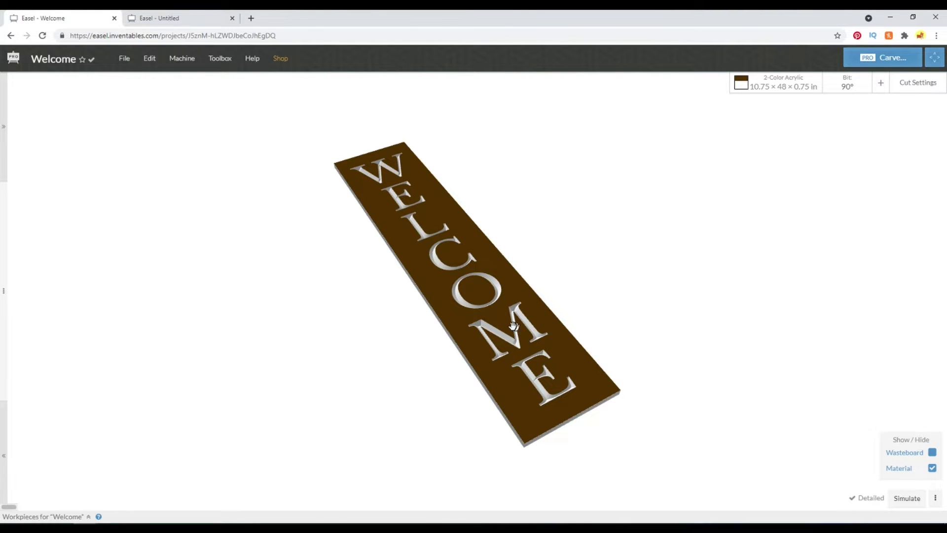
After viewing the WELCOME sign preview from several angles, switch to the Untitled pine board project
{"action": "left_click_drag", "start_coordinate": [513, 325], "coordinate": [572, 373]}
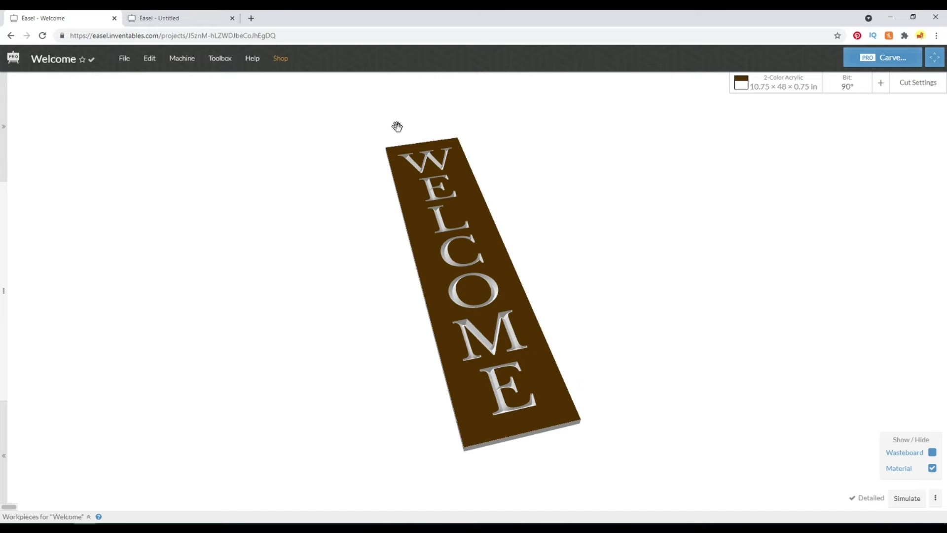
{"action": "left_click_drag", "start_coordinate": [488, 347], "coordinate": [534, 213]}
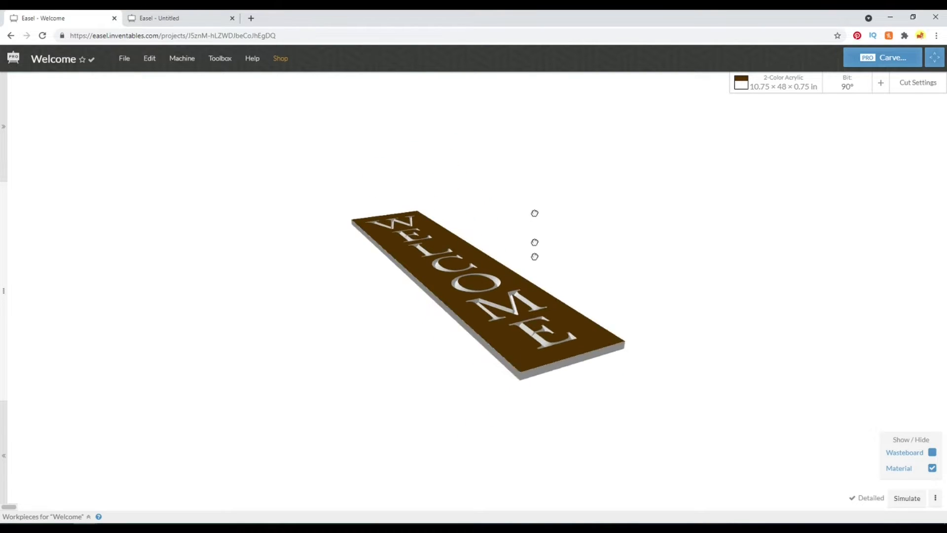
{"action": "left_click_drag", "start_coordinate": [535, 257], "coordinate": [552, 306]}
{"action": "left_click_drag", "start_coordinate": [488, 280], "coordinate": [443, 297]}
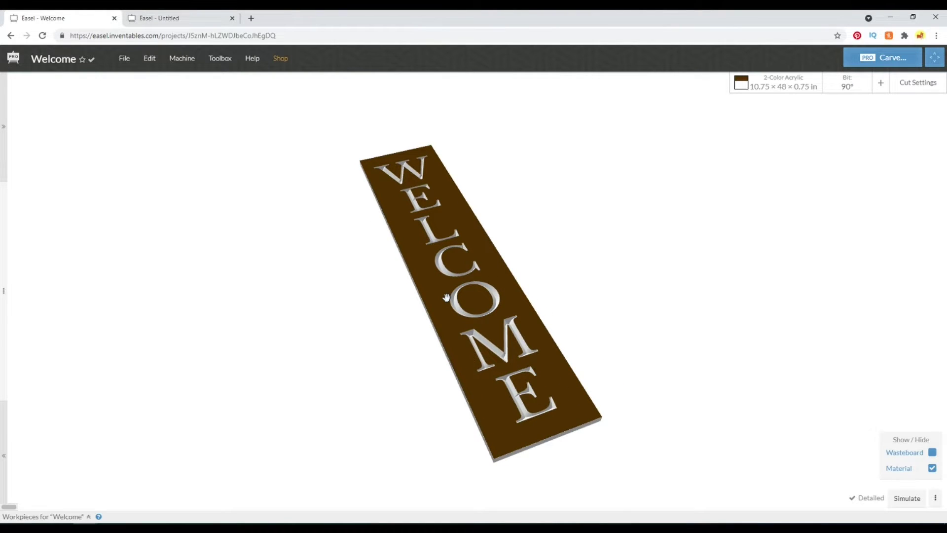
{"action": "scroll", "coordinate": [447, 297], "scroll_direction": "up", "scroll_amount": 3}
{"action": "scroll", "coordinate": [447, 297], "scroll_direction": "down", "scroll_amount": 3}
{"action": "left_click_drag", "start_coordinate": [551, 289], "coordinate": [363, 229]}
{"action": "left_click", "coordinate": [167, 18]}
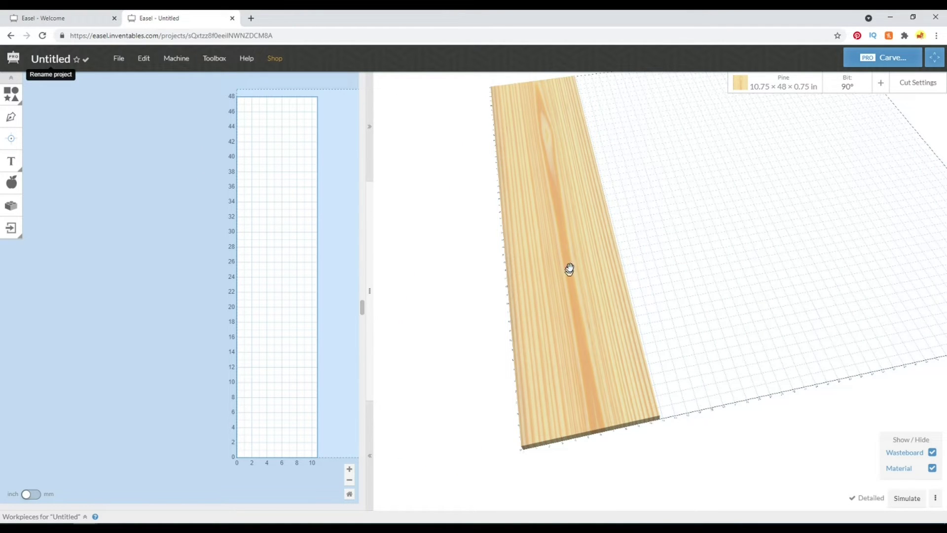
Use Manual cut settings: 65 in/min feed, 35 in/min plunge, 0.2 in per pass, 24000 RPM
{"action": "left_click_drag", "start_coordinate": [556, 264], "coordinate": [556, 247]}
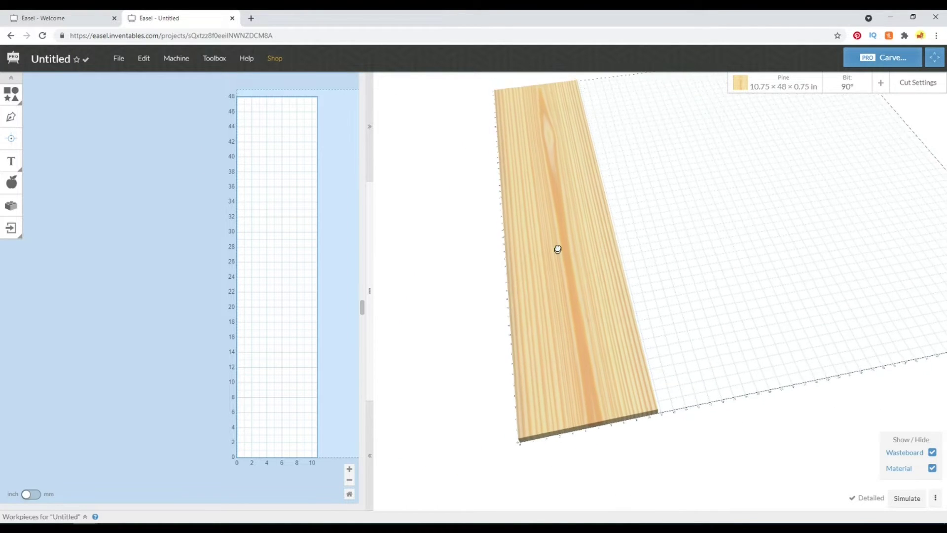
{"action": "left_click", "coordinate": [860, 87]}
{"action": "left_click", "coordinate": [858, 84]}
{"action": "left_click", "coordinate": [940, 84]}
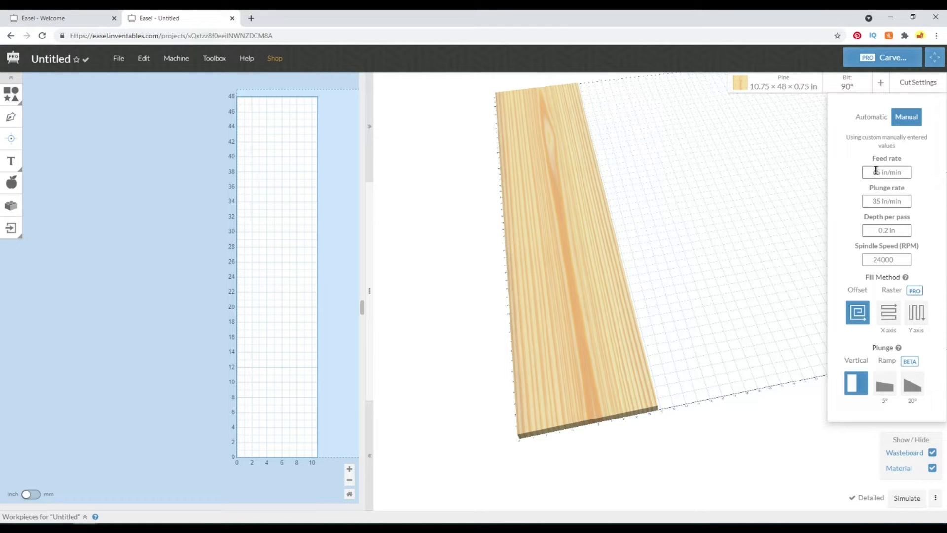
{"action": "double_click", "coordinate": [875, 202]}
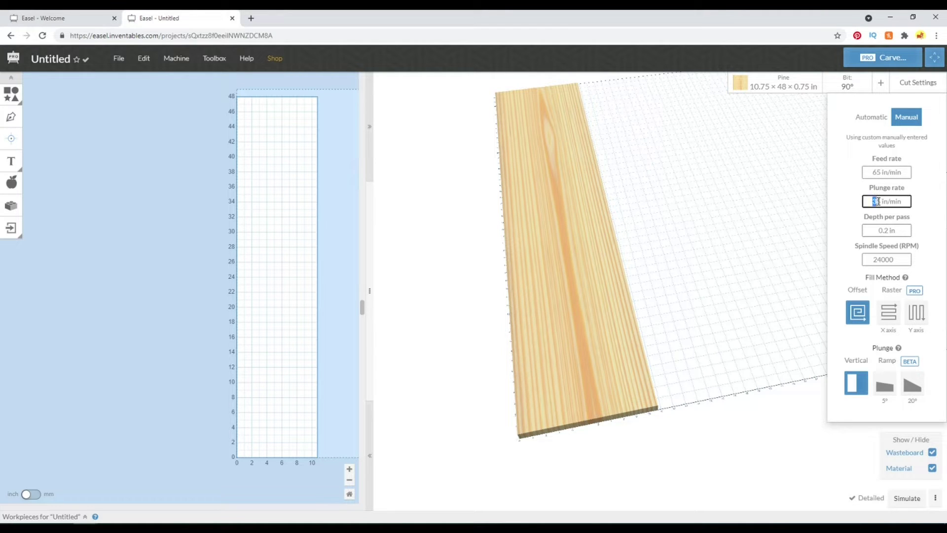
{"action": "double_click", "coordinate": [887, 230]}
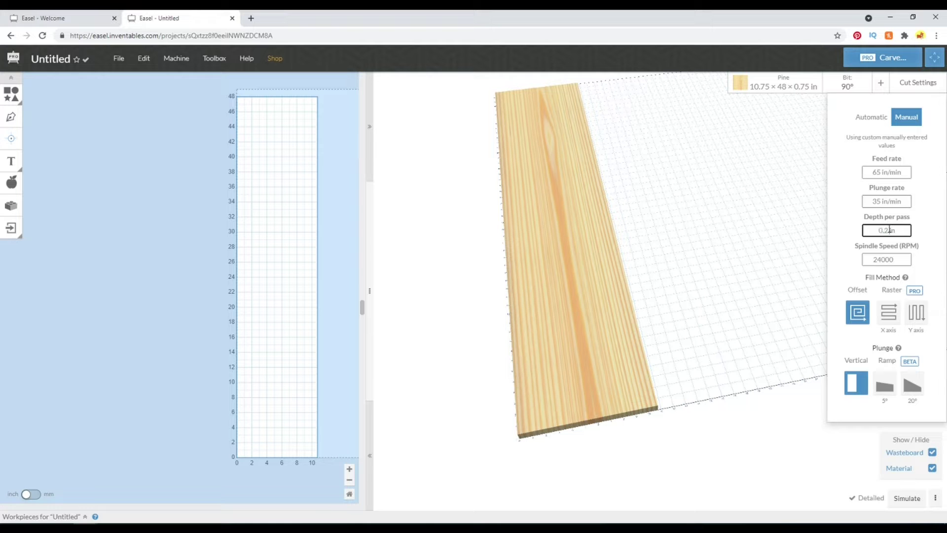
{"action": "left_click", "coordinate": [247, 198]}
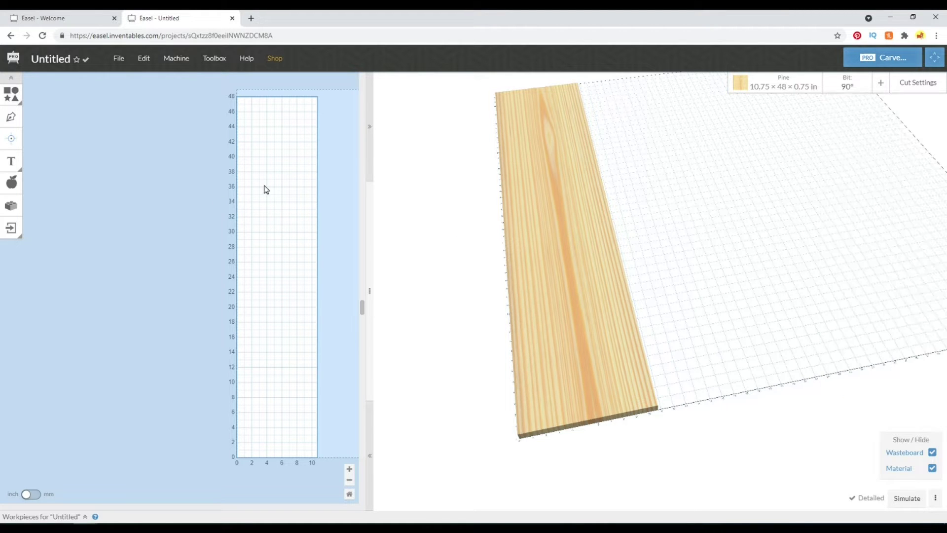
Place a placeholder 'Text' object in Baskerville on the board, after glancing at the WELCOME project
{"action": "left_click_drag", "start_coordinate": [561, 212], "coordinate": [590, 245]}
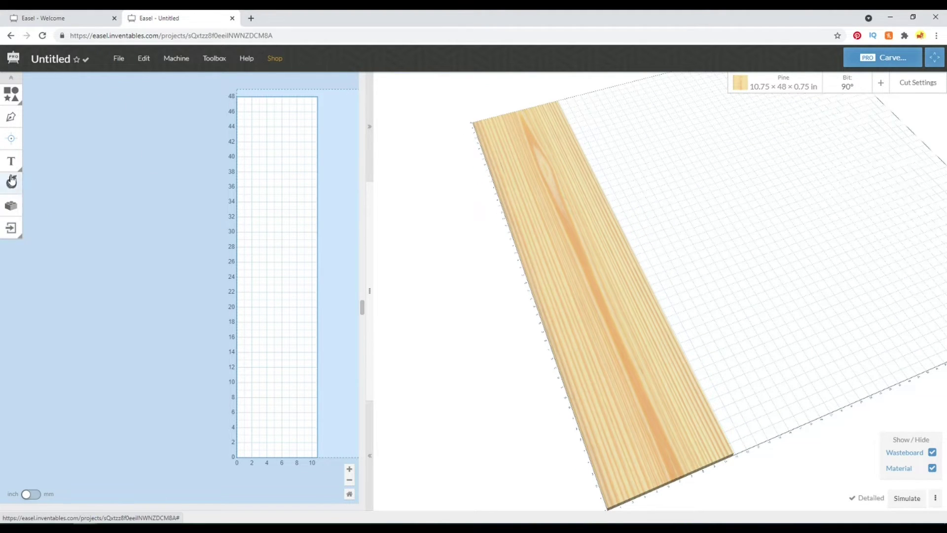
{"action": "left_click", "coordinate": [12, 159]}
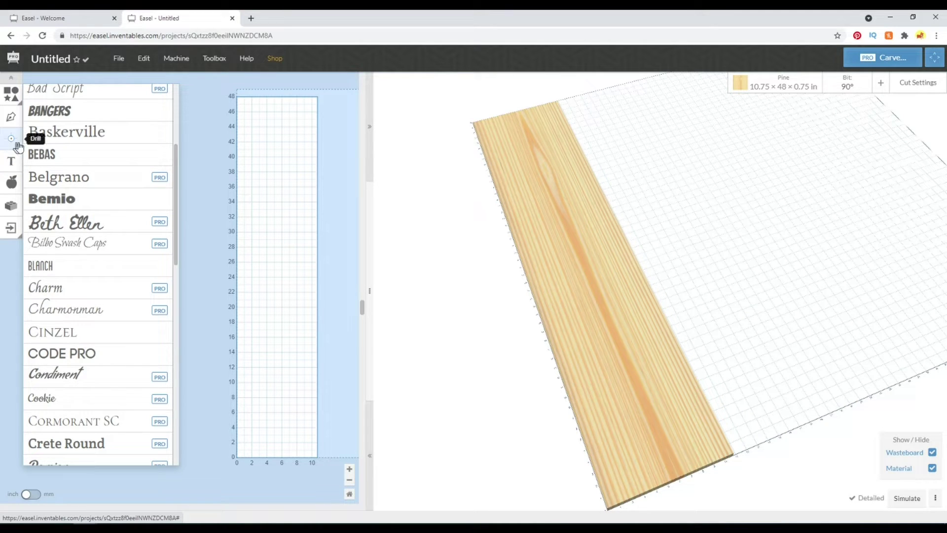
{"action": "scroll", "coordinate": [123, 167], "scroll_direction": "up", "scroll_amount": 4}
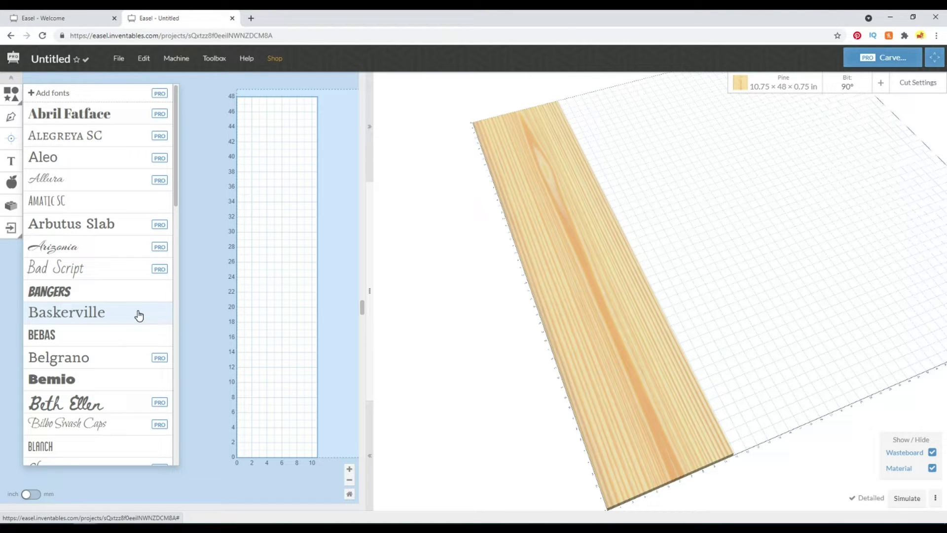
{"action": "left_click", "coordinate": [68, 16]}
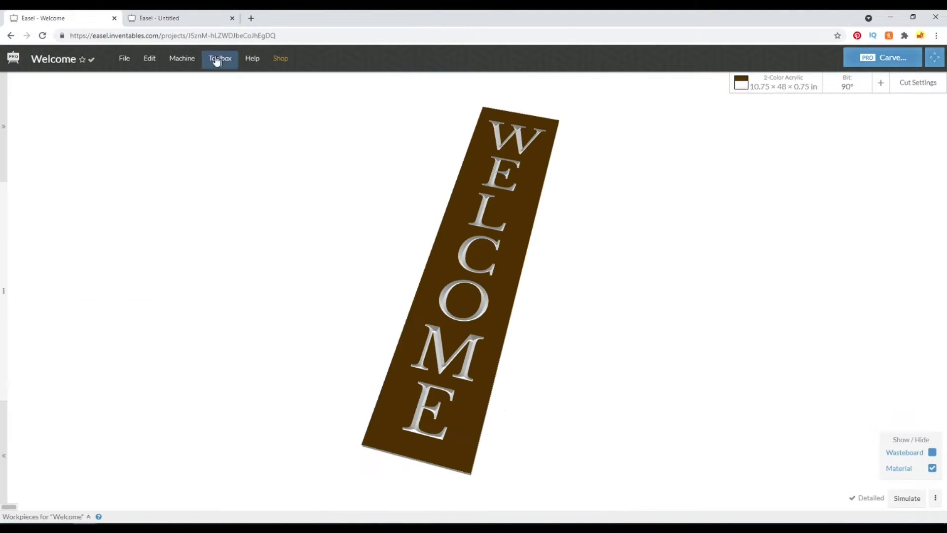
{"action": "key", "text": "ctrl+Tab"}
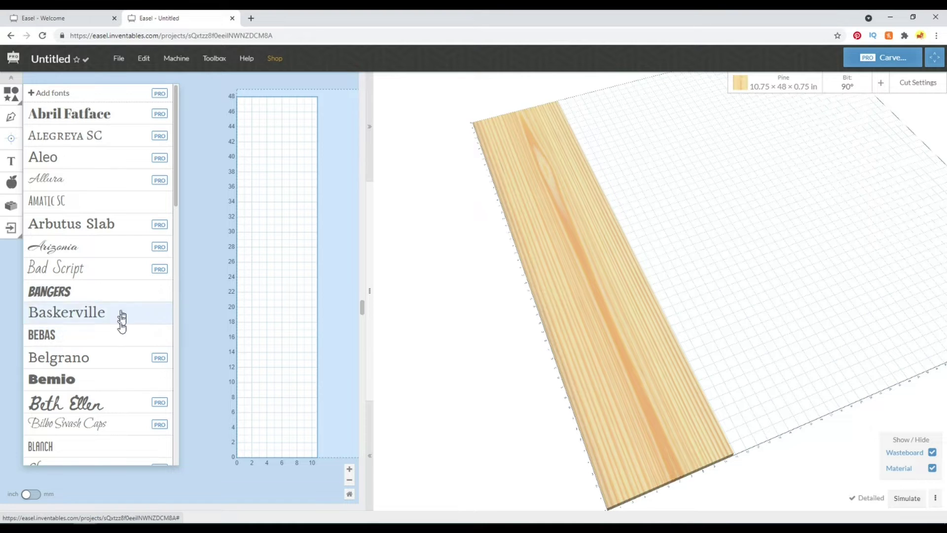
{"action": "scroll", "coordinate": [121, 370], "scroll_direction": "down", "scroll_amount": 4}
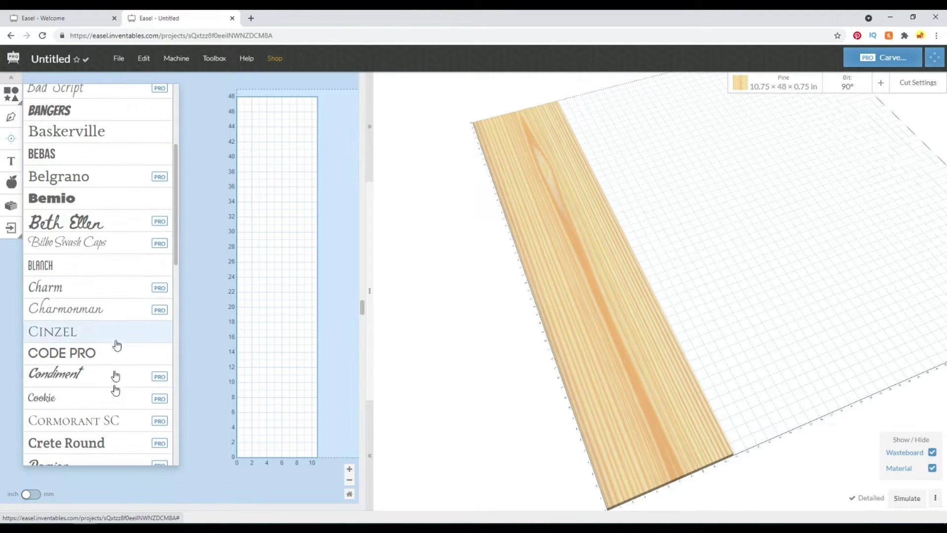
{"action": "scroll", "coordinate": [83, 254], "scroll_direction": "up", "scroll_amount": 1}
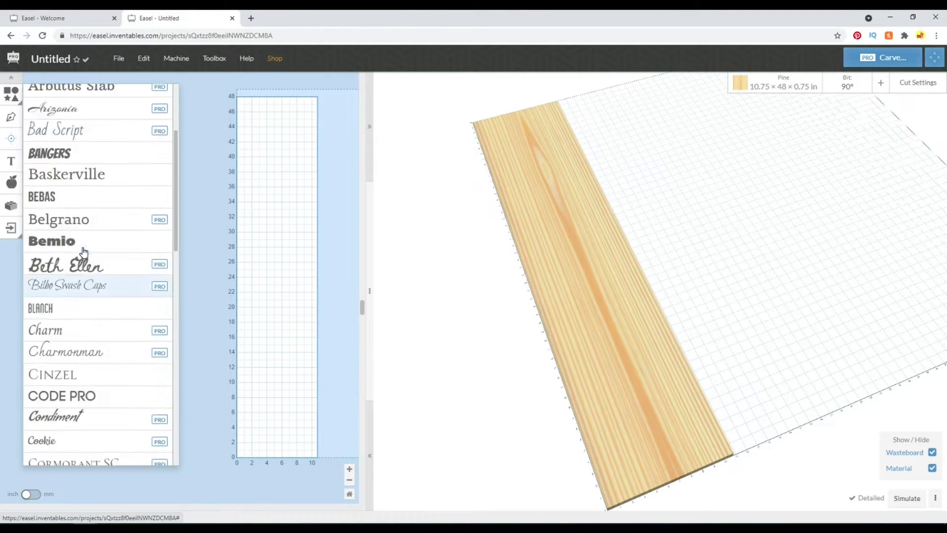
{"action": "scroll", "coordinate": [84, 266], "scroll_direction": "up", "scroll_amount": 3}
{"action": "left_click", "coordinate": [89, 312]}
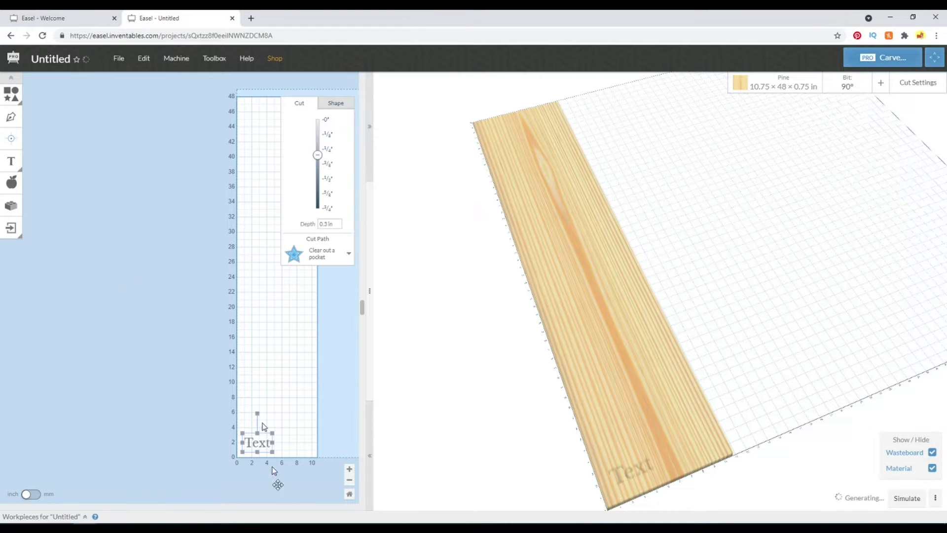
Replace the placeholder text with WELCOME and nudge it slightly left
{"action": "left_click", "coordinate": [255, 425]}
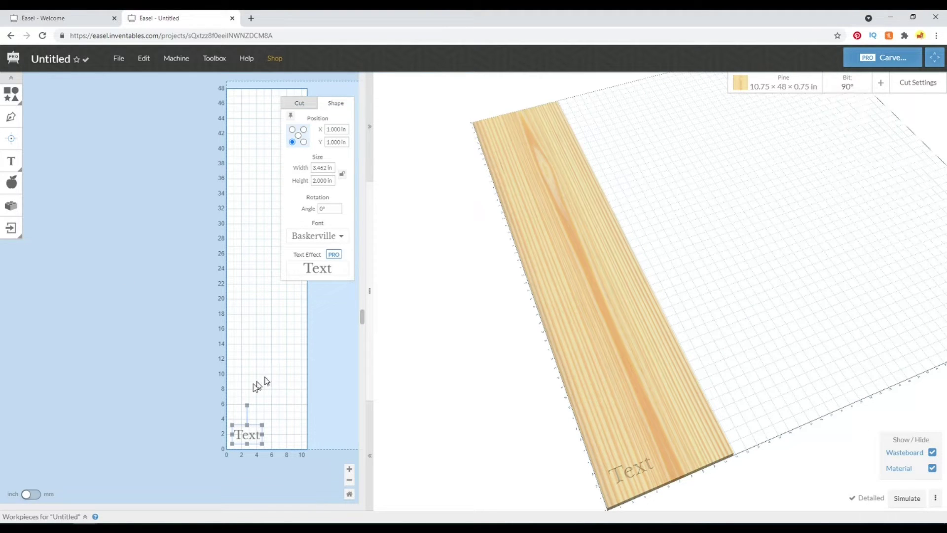
{"action": "left_click_drag", "start_coordinate": [251, 434], "coordinate": [273, 436]}
{"action": "key", "text": "BackSpace"}
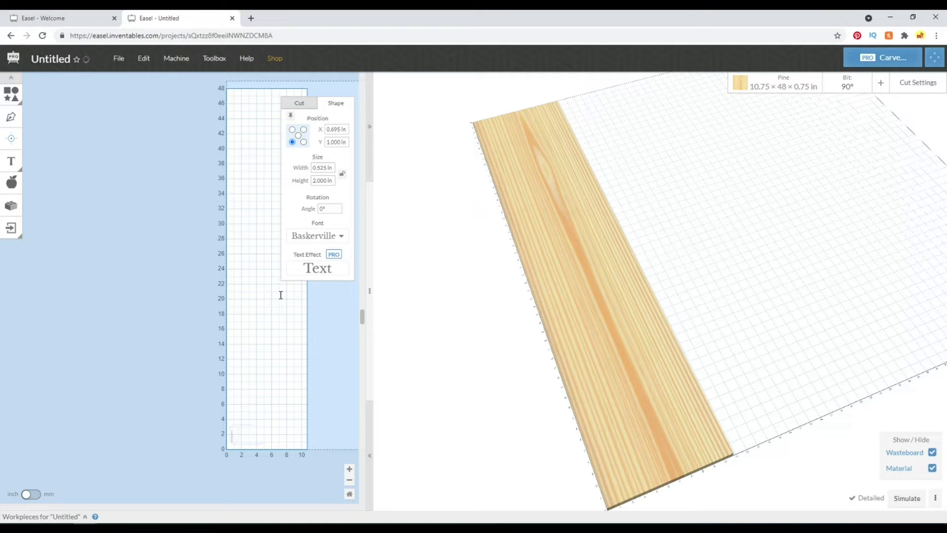
{"action": "type", "text": "WELCOME"}
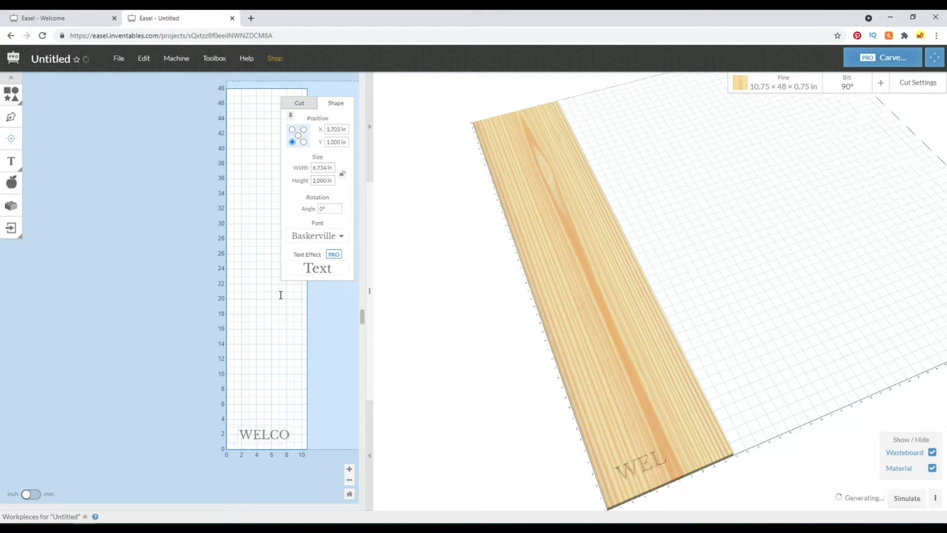
{"action": "left_click", "coordinate": [227, 374]}
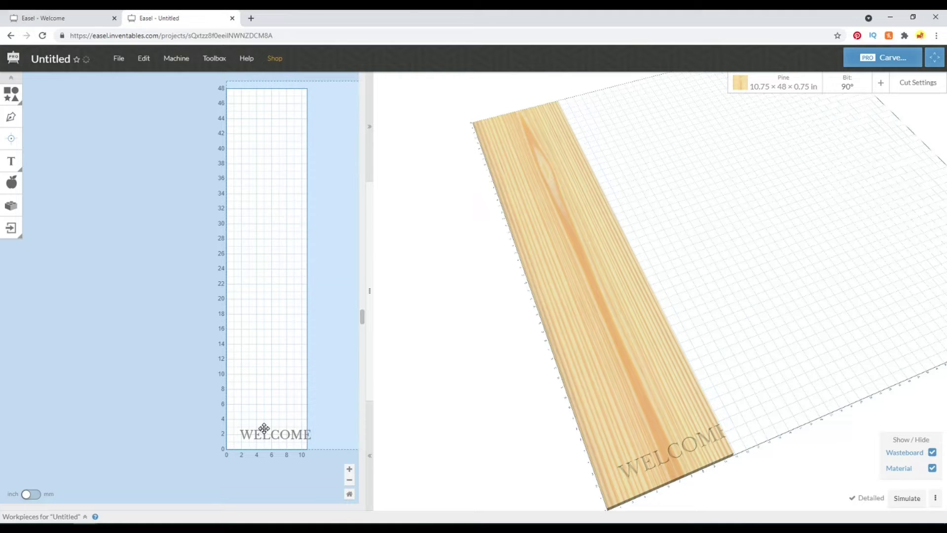
{"action": "left_click_drag", "start_coordinate": [264, 429], "coordinate": [255, 428]}
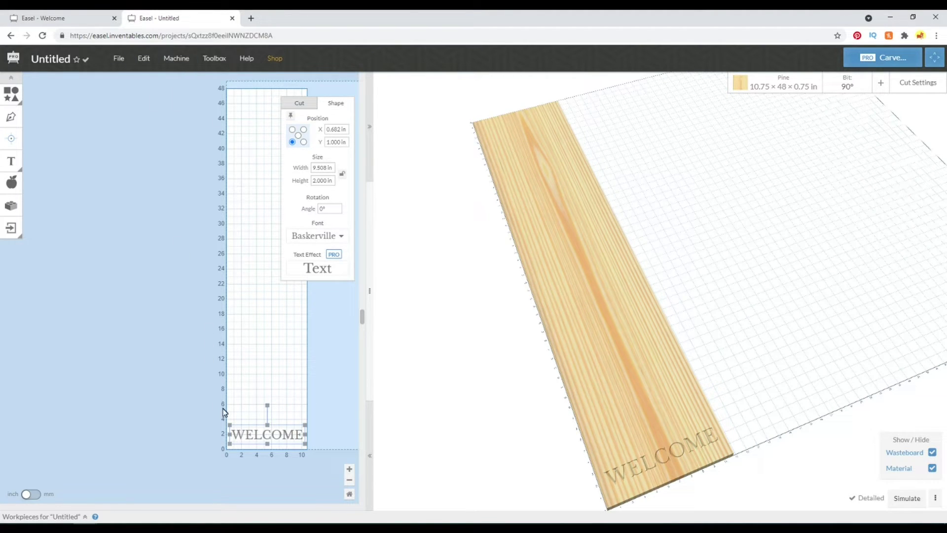
Try a 90° rotation on WELCOME, then set the rotation back to 0°
{"action": "left_click", "coordinate": [308, 208]}
{"action": "type", "text": "90"}
{"action": "key", "text": "Tab"}
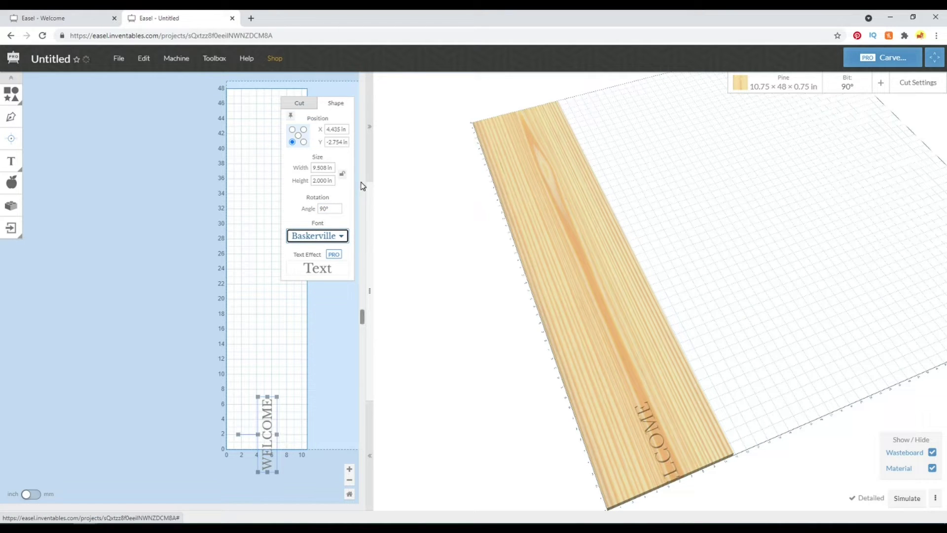
{"action": "left_click", "coordinate": [330, 208]}
{"action": "type", "text": "0"}
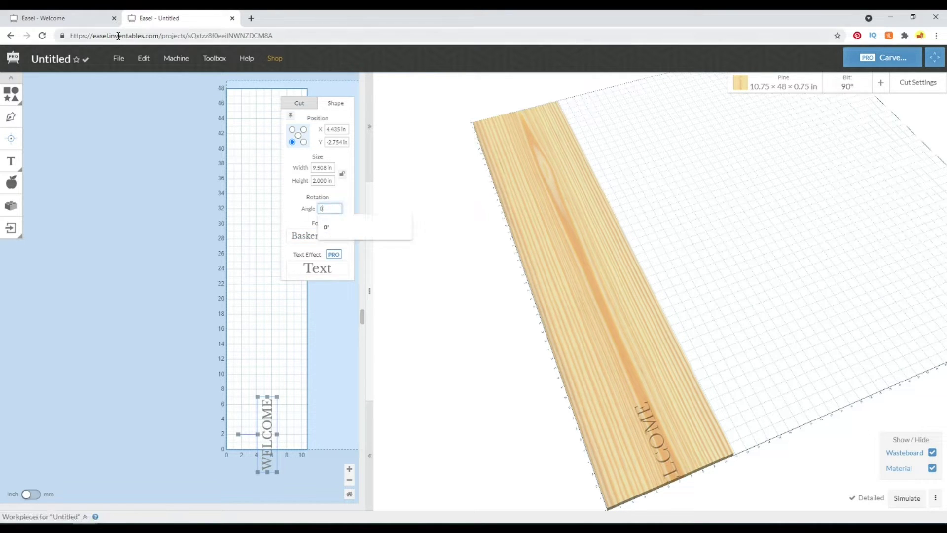
{"action": "key", "text": "Tab"}
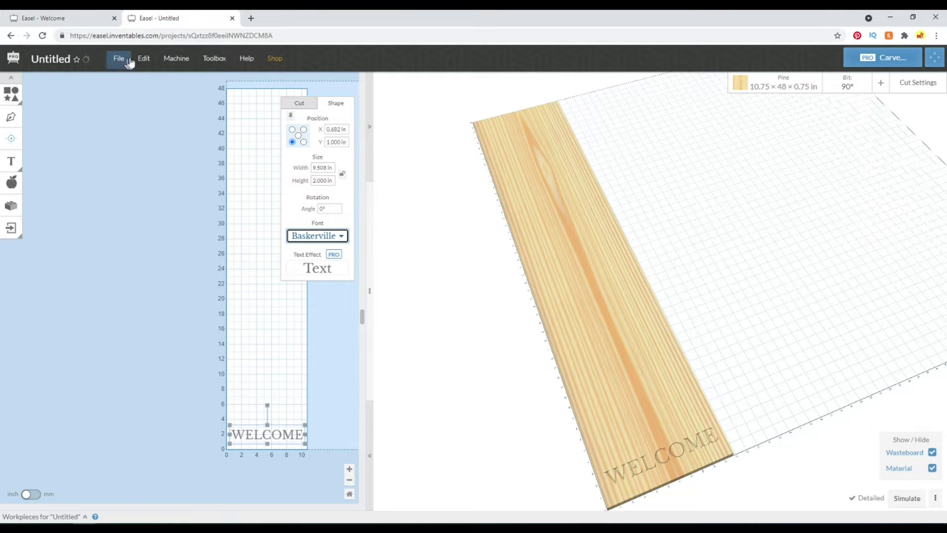
Centre WELCOME on the board, drop it to the bottom edge, and start splitting its letters
{"action": "left_click", "coordinate": [135, 60]}
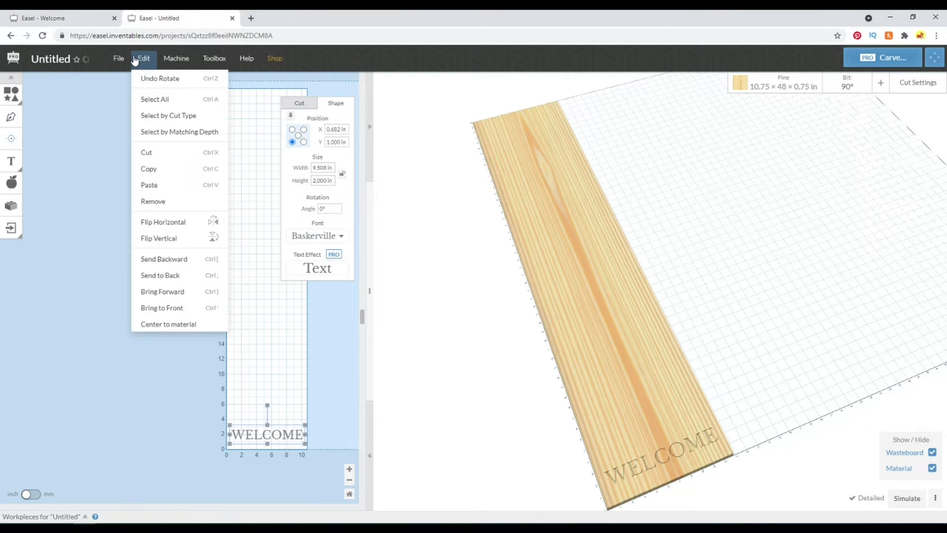
{"action": "left_click", "coordinate": [184, 327]}
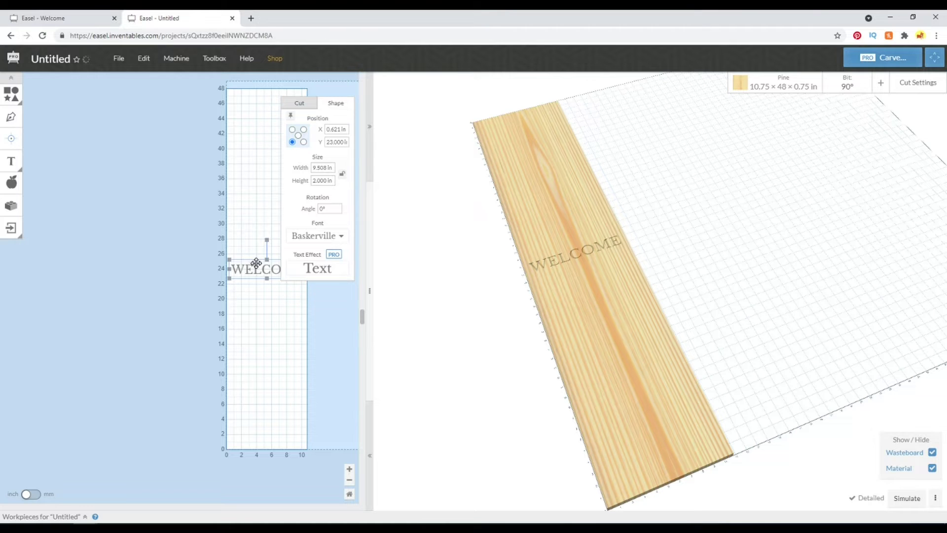
{"action": "left_click_drag", "start_coordinate": [256, 263], "coordinate": [257, 429]}
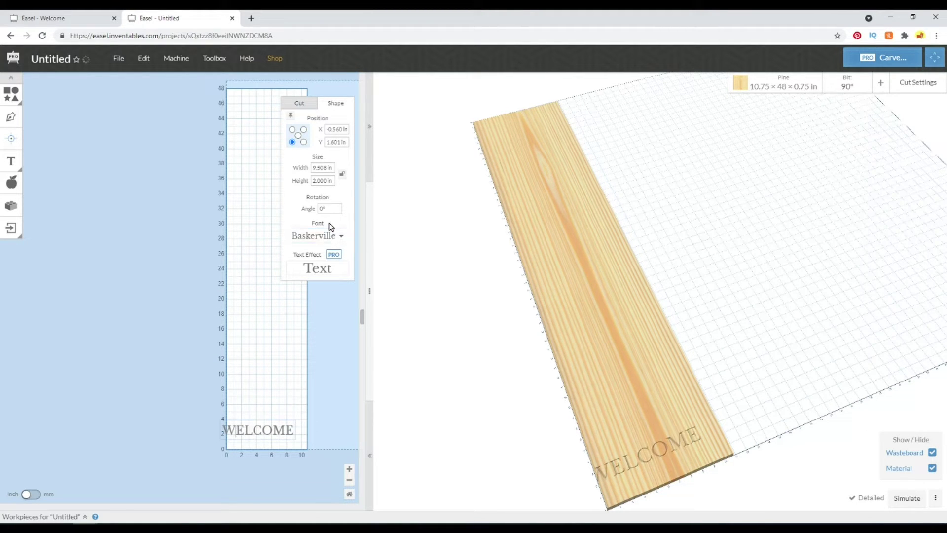
{"action": "key", "text": "Return"}
Break WELCOME into a vertical column with one letter per line
{"action": "key", "text": "Right"}
{"action": "key", "text": "Return"}
{"action": "key", "text": "Right"}
{"action": "key", "text": "Return"}
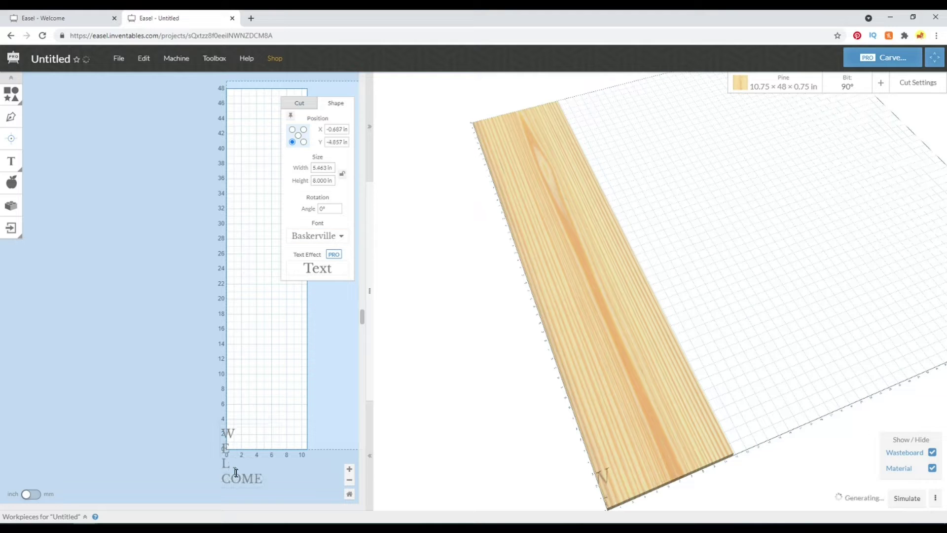
{"action": "key", "text": "Right"}
{"action": "key", "text": "Return"}
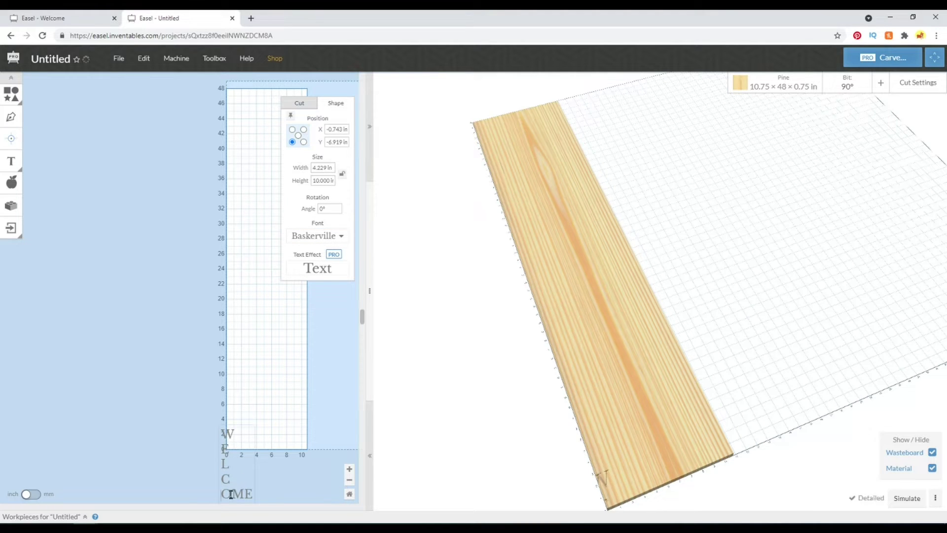
{"action": "key", "text": "Right"}
{"action": "key", "text": "Return"}
{"action": "key", "text": "Escape"}
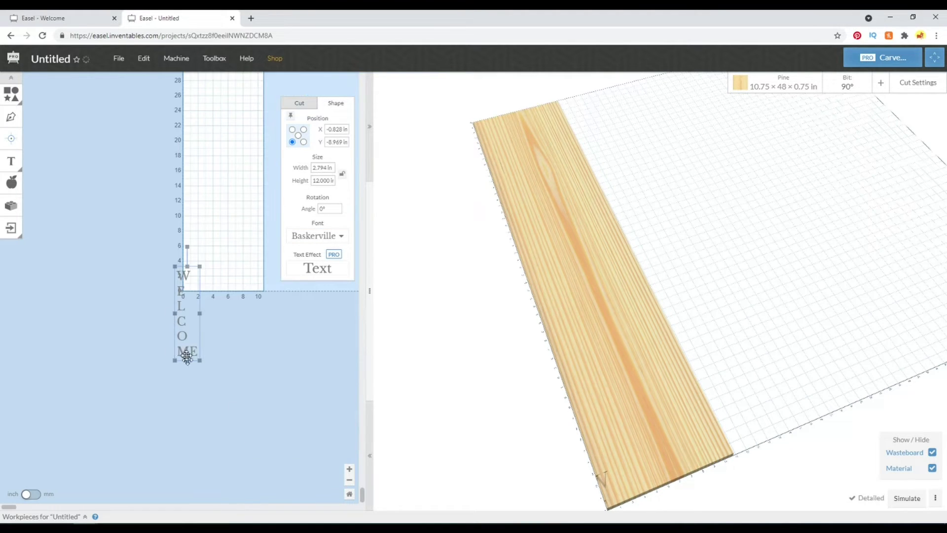
{"action": "double_click", "coordinate": [187, 352]}
{"action": "key", "text": "Return"}
{"action": "left_click", "coordinate": [165, 271]}
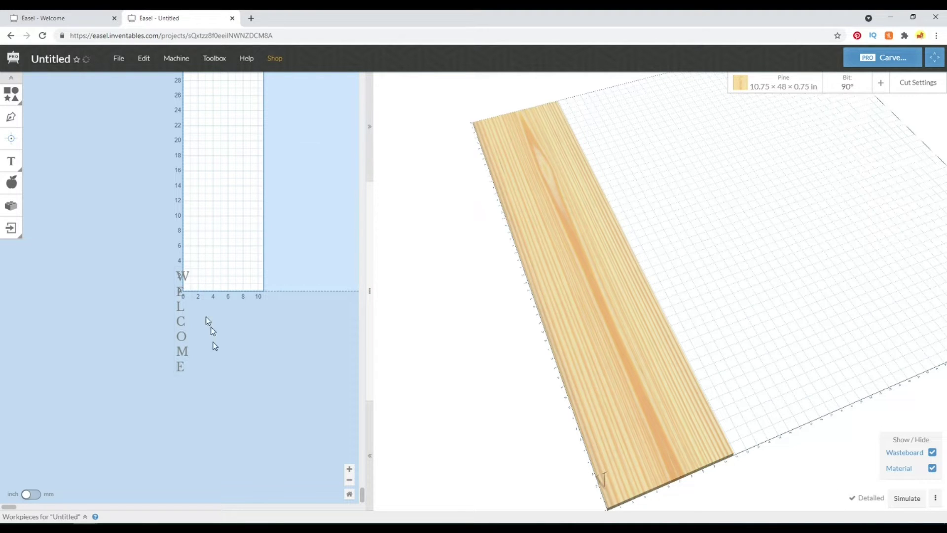
Move the 1.809 × 14 in letter column onto the board and widen the design area
{"action": "left_click", "coordinate": [178, 296]}
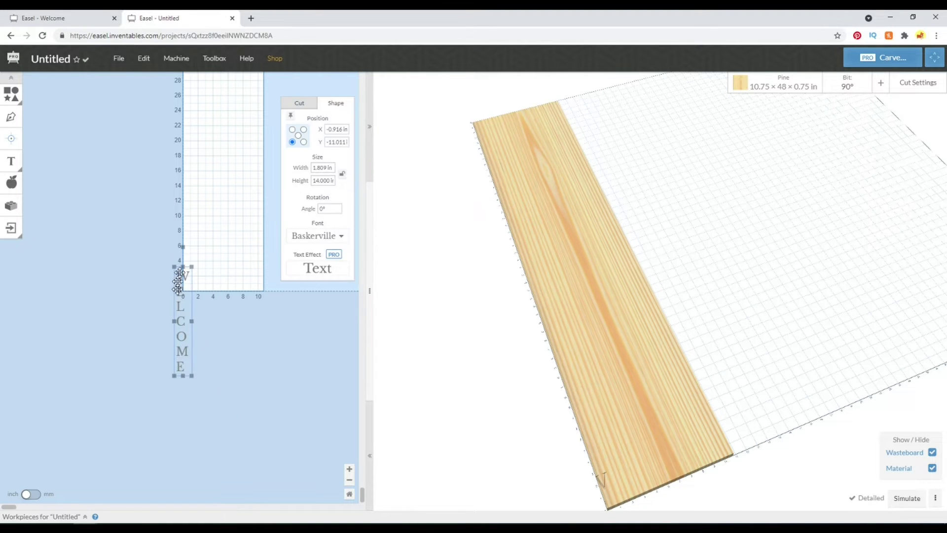
{"action": "left_click_drag", "start_coordinate": [179, 296], "coordinate": [218, 133]}
{"action": "scroll", "coordinate": [182, 291], "scroll_direction": "down", "scroll_amount": 2}
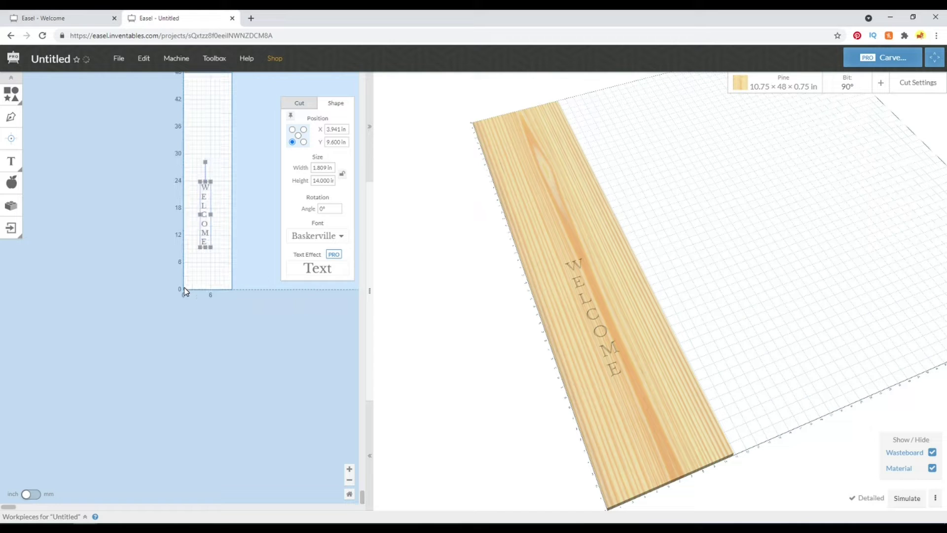
{"action": "scroll", "coordinate": [185, 122], "scroll_direction": "up", "scroll_amount": 2}
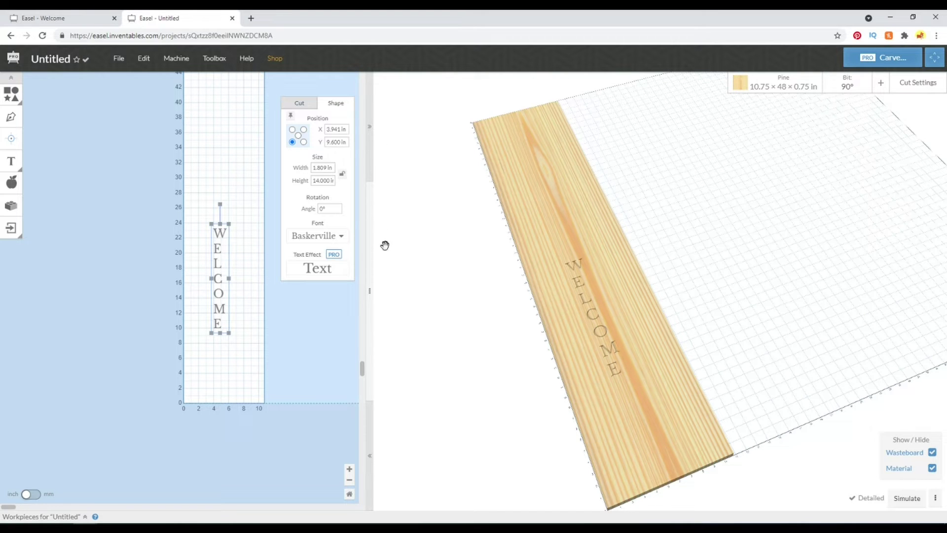
{"action": "left_click_drag", "start_coordinate": [371, 292], "coordinate": [686, 297]}
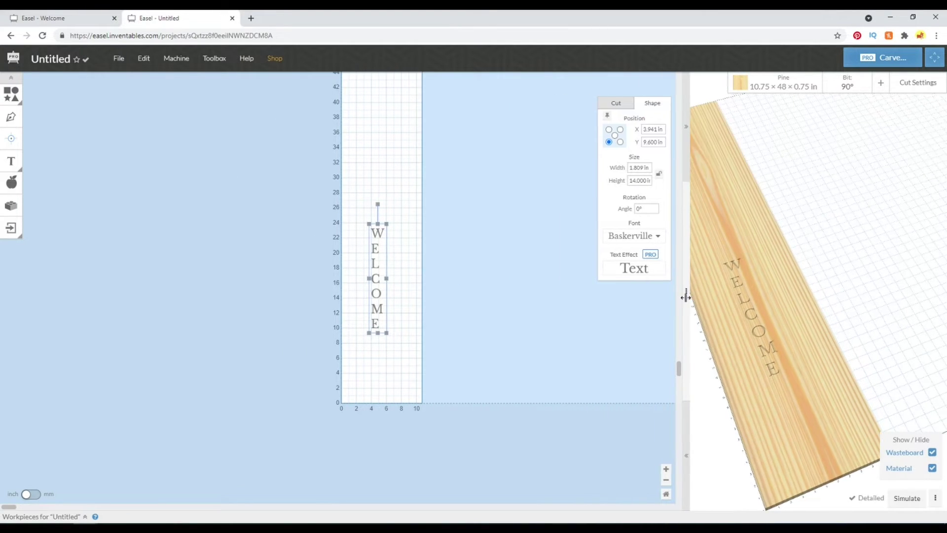
Enlarge the WELCOME column to about 30.6 in tall and shift it slightly left
{"action": "scroll", "coordinate": [439, 358], "scroll_direction": "up", "scroll_amount": 3}
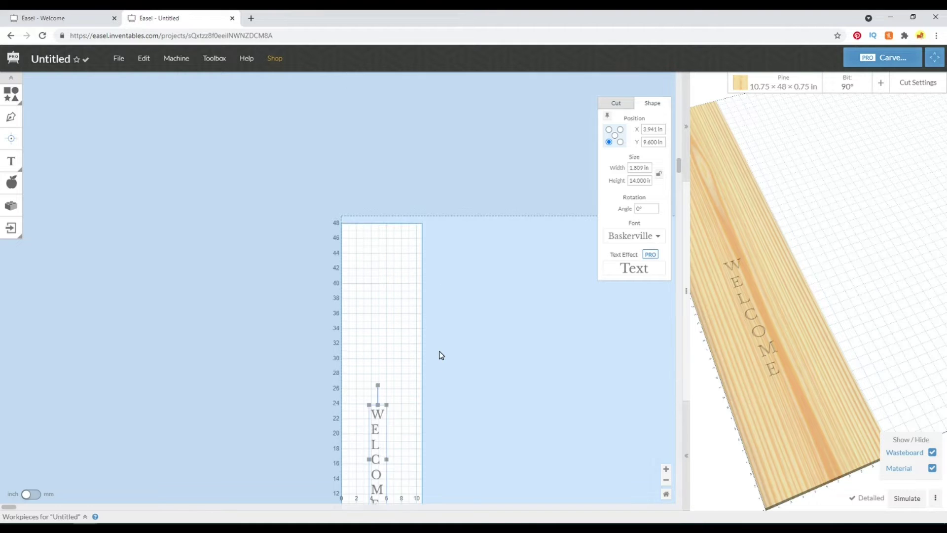
{"action": "scroll", "coordinate": [439, 355], "scroll_direction": "down", "scroll_amount": 3}
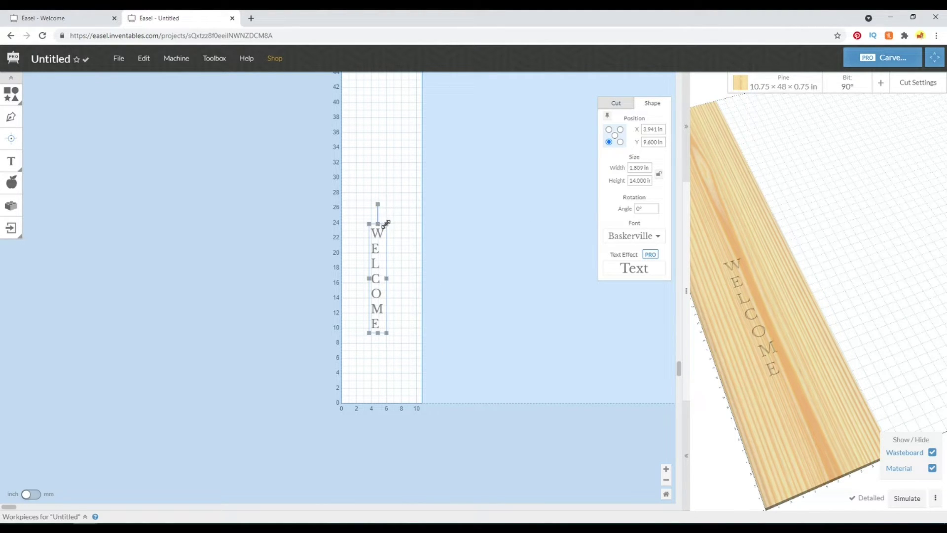
{"action": "left_click_drag", "start_coordinate": [386, 224], "coordinate": [402, 100]}
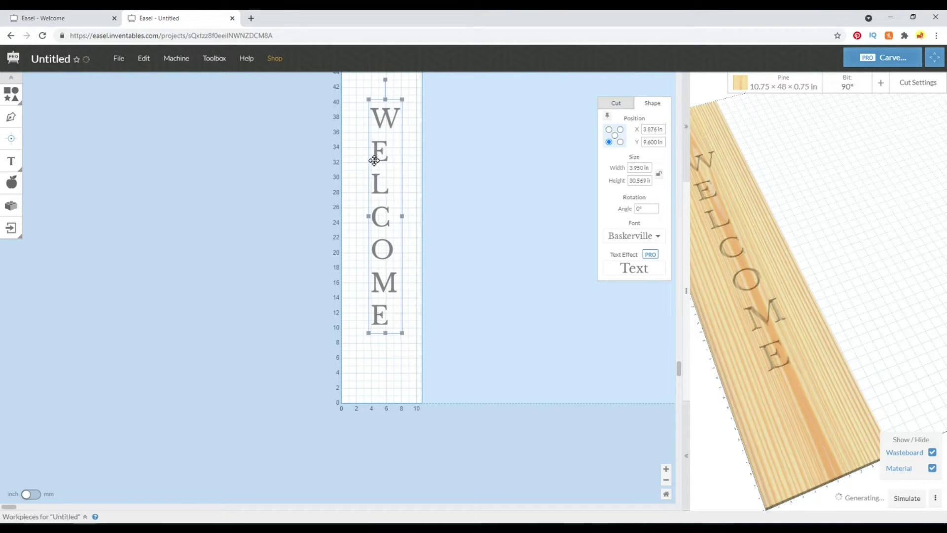
{"action": "left_click_drag", "start_coordinate": [374, 161], "coordinate": [369, 161]}
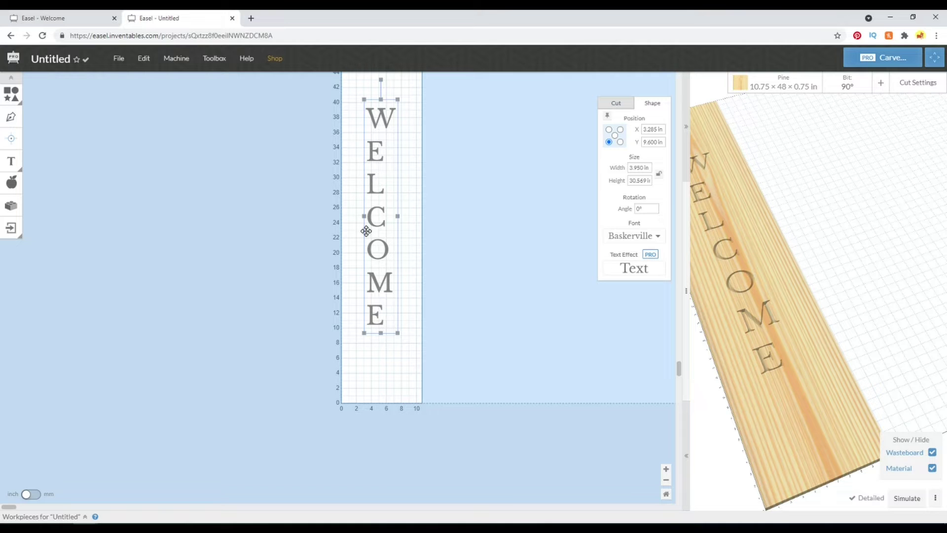
Enlarge it further to 5.001 × 38.698 in and move it down on the board
{"action": "scroll", "coordinate": [402, 360], "scroll_direction": "down", "scroll_amount": 2}
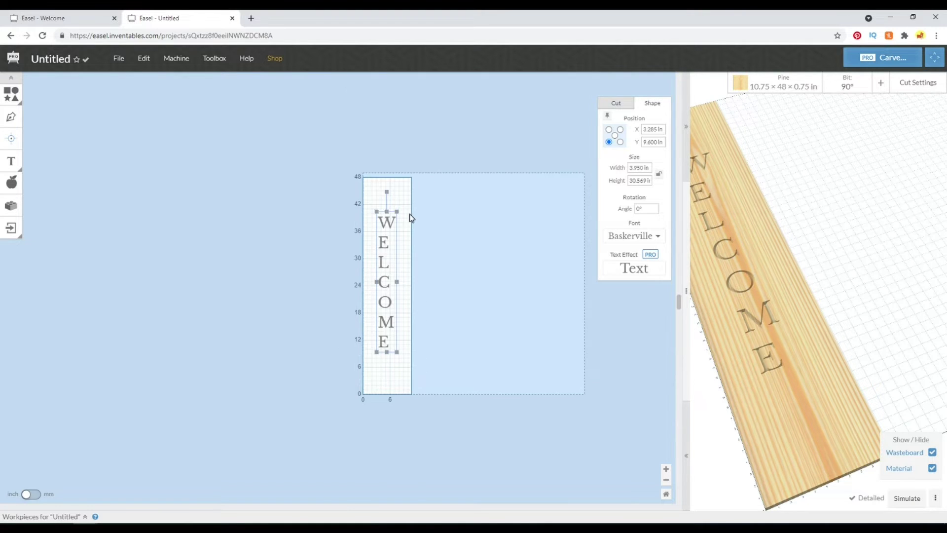
{"action": "scroll", "coordinate": [412, 218], "scroll_direction": "up", "scroll_amount": 2}
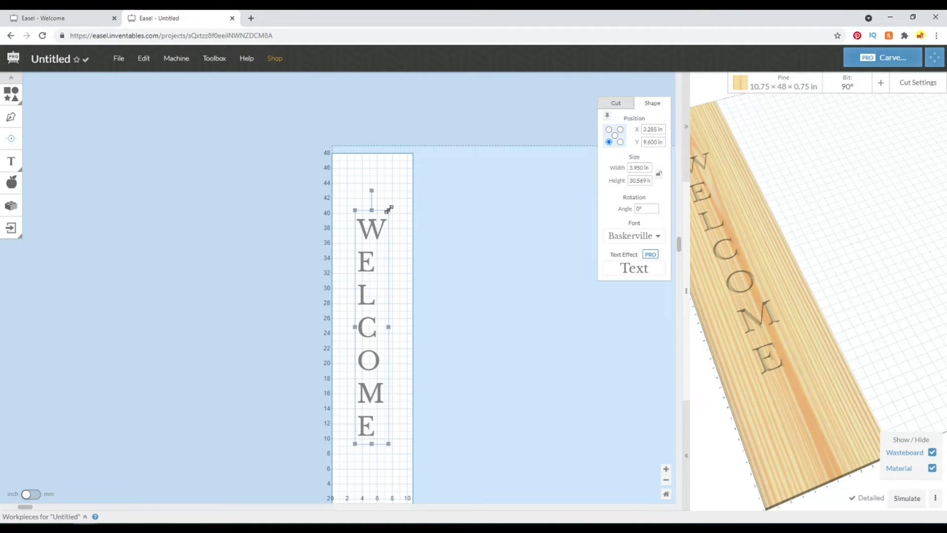
{"action": "left_click_drag", "start_coordinate": [392, 197], "coordinate": [397, 150]}
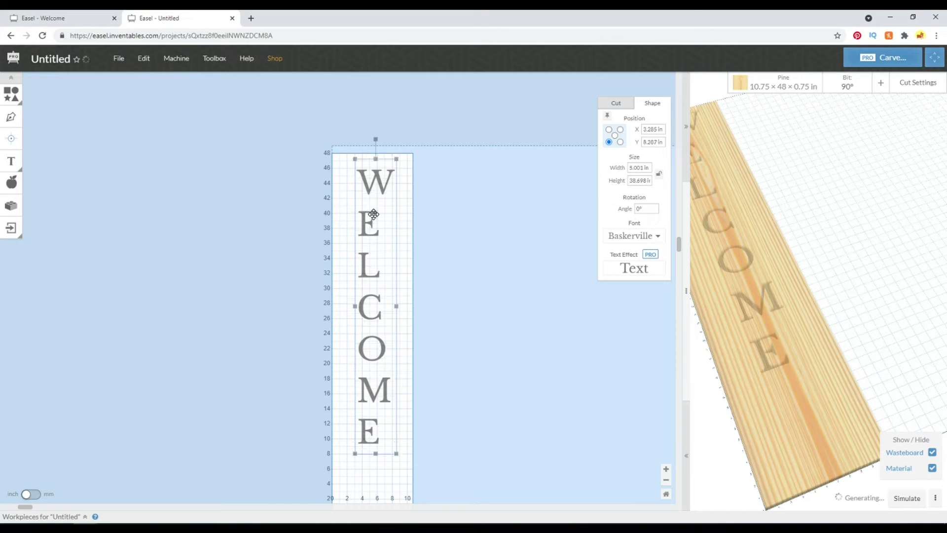
{"action": "left_click_drag", "start_coordinate": [368, 195], "coordinate": [364, 222]}
{"action": "left_click", "coordinate": [162, 66]}
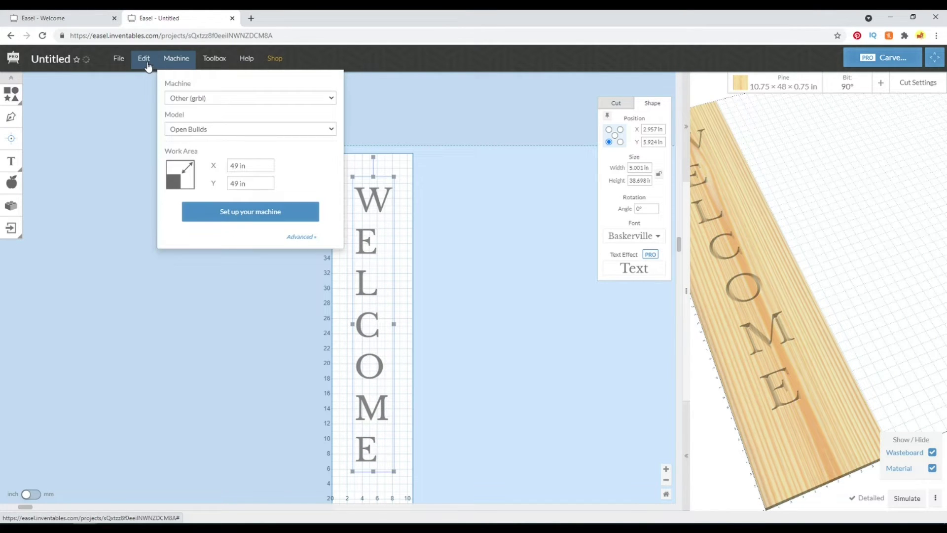
{"action": "left_click", "coordinate": [147, 64]}
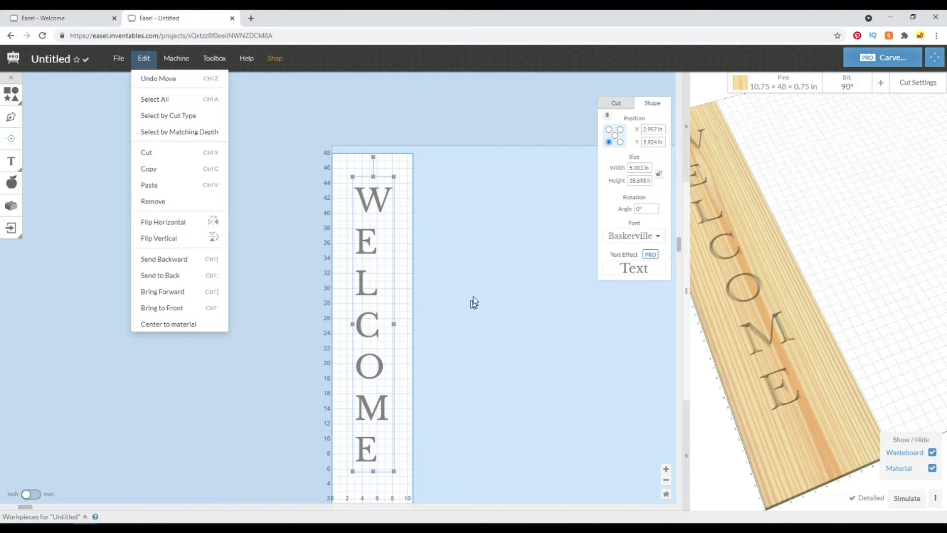
Glance at the cut depth settings, then reselect the whole WELCOME text
{"action": "left_click", "coordinate": [616, 103]}
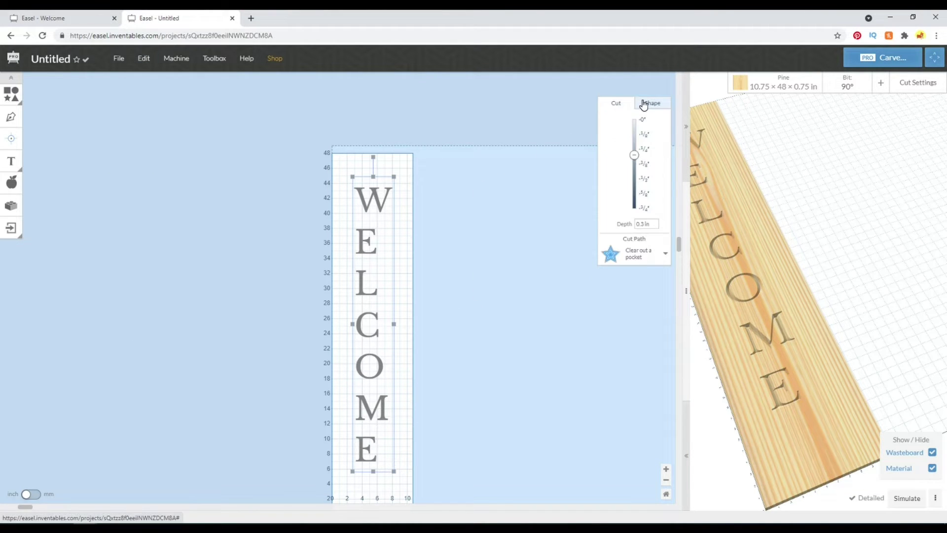
{"action": "left_click", "coordinate": [642, 104]}
{"action": "left_click", "coordinate": [475, 176]}
{"action": "left_click_drag", "start_coordinate": [270, 144], "coordinate": [505, 505]}
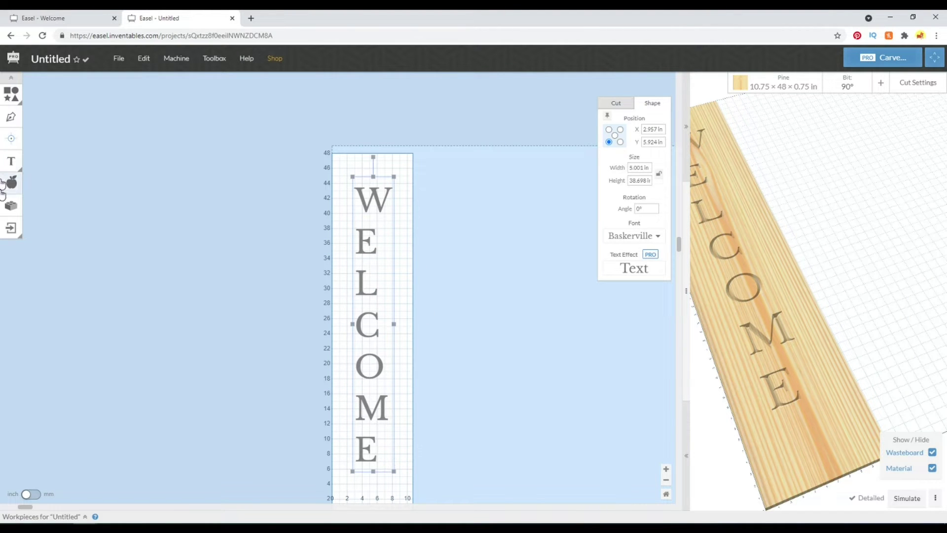
Browse the App Library's Utilities section and launch the Xploder app
{"action": "left_click", "coordinate": [10, 205]}
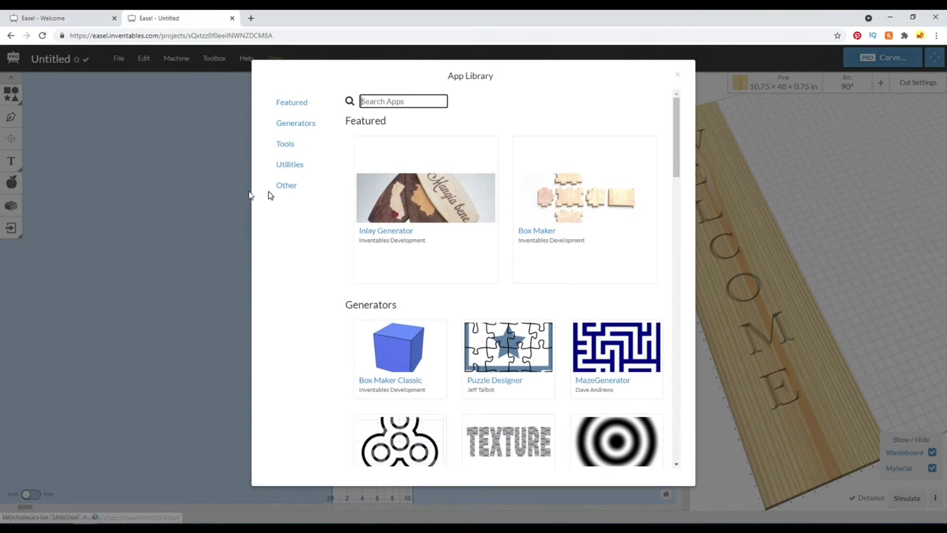
{"action": "left_click", "coordinate": [36, 209]}
{"action": "left_click", "coordinate": [19, 205]}
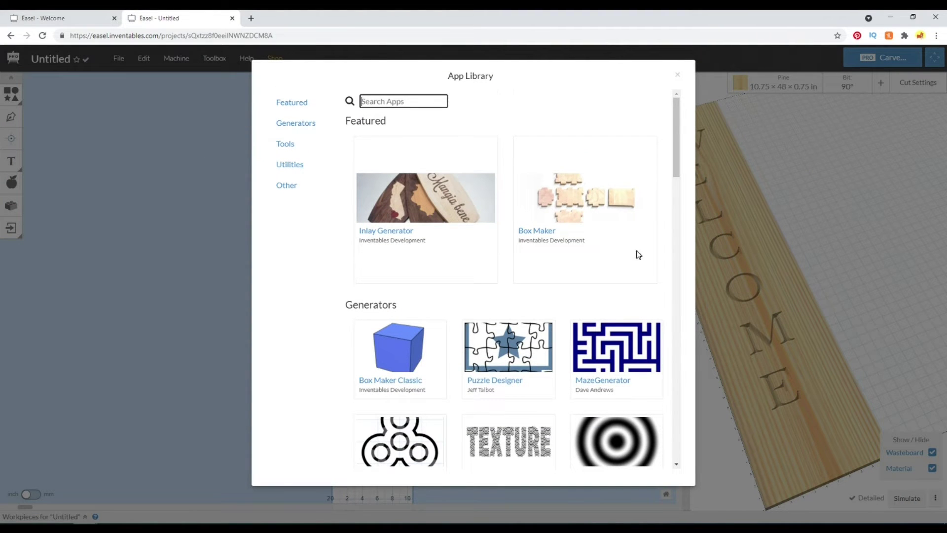
{"action": "scroll", "coordinate": [641, 255], "scroll_direction": "down", "scroll_amount": 10}
{"action": "scroll", "coordinate": [639, 289], "scroll_direction": "down", "scroll_amount": 5}
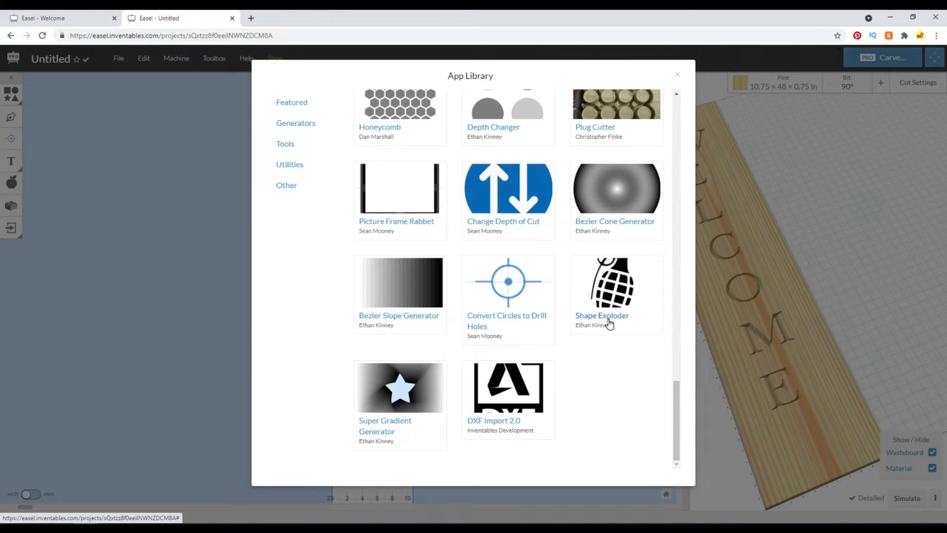
{"action": "scroll", "coordinate": [610, 322], "scroll_direction": "up", "scroll_amount": 3}
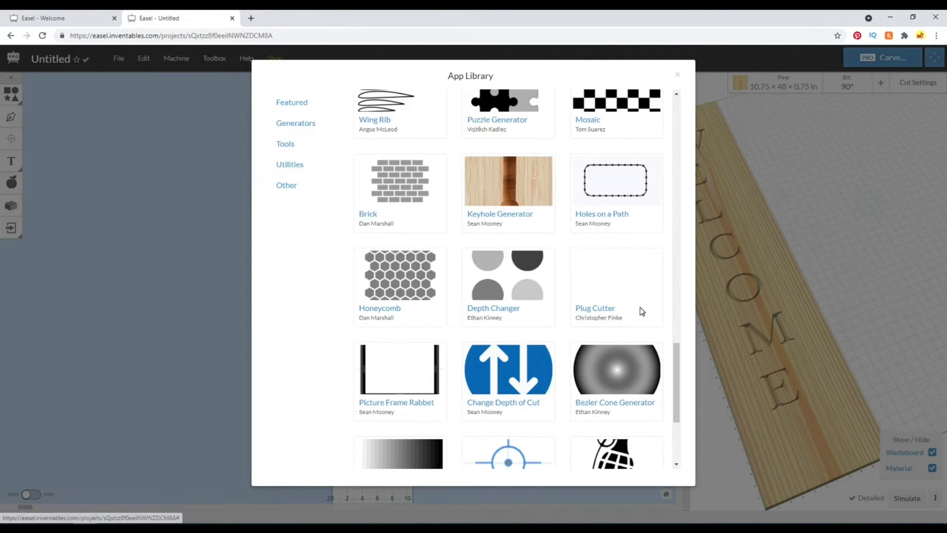
{"action": "scroll", "coordinate": [537, 315], "scroll_direction": "up", "scroll_amount": 4}
{"action": "scroll", "coordinate": [538, 296], "scroll_direction": "up", "scroll_amount": 4}
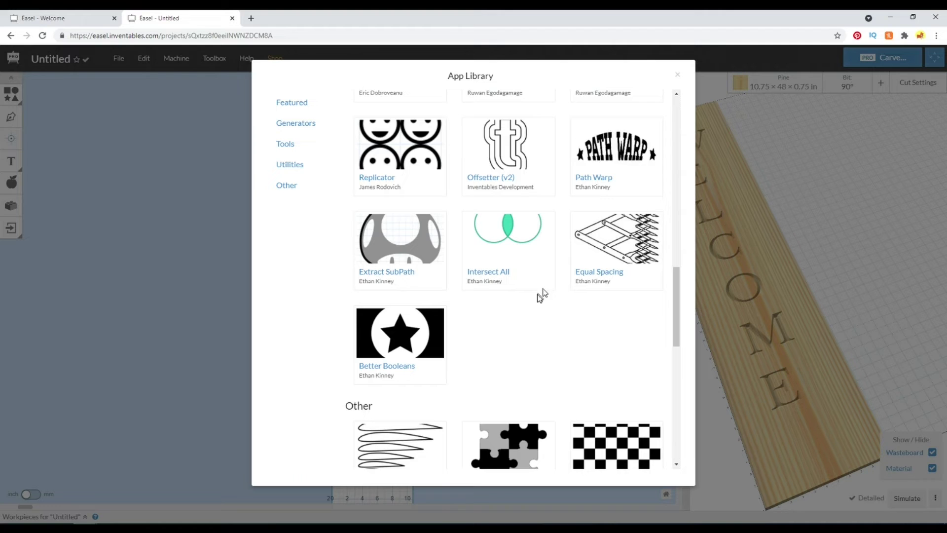
{"action": "scroll", "coordinate": [539, 294], "scroll_direction": "up", "scroll_amount": 6}
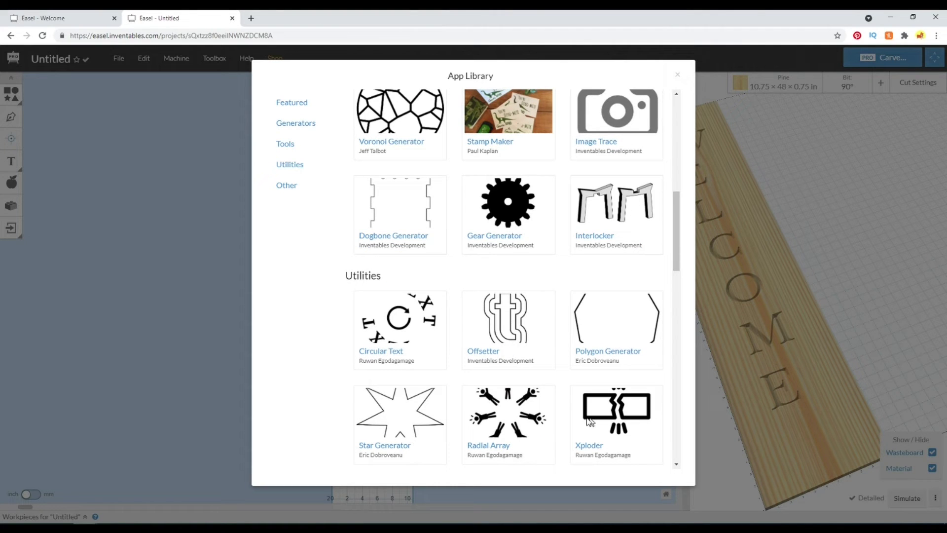
{"action": "left_click", "coordinate": [584, 450]}
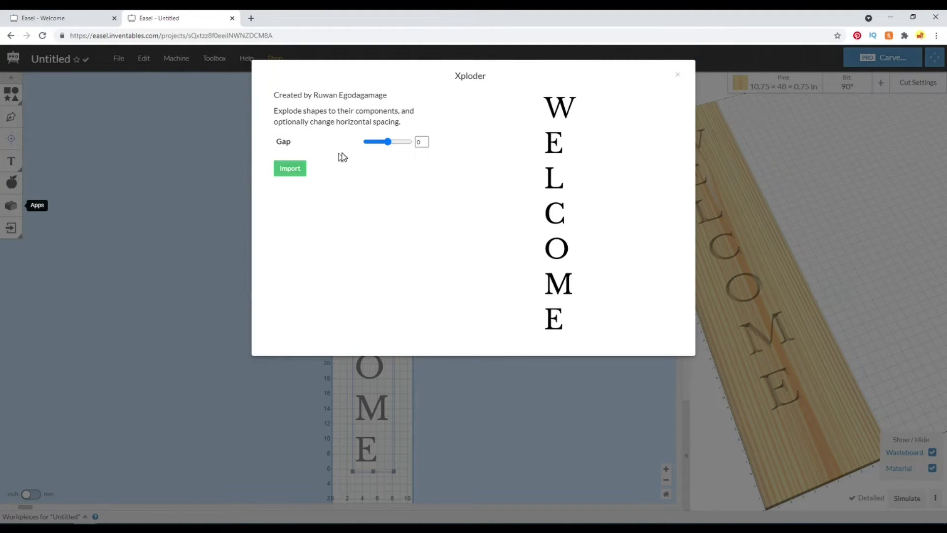
Set Xploder's Gap to 0, import the separated letters, and place them beside the original column
{"action": "left_click_drag", "start_coordinate": [391, 147], "coordinate": [395, 143]}
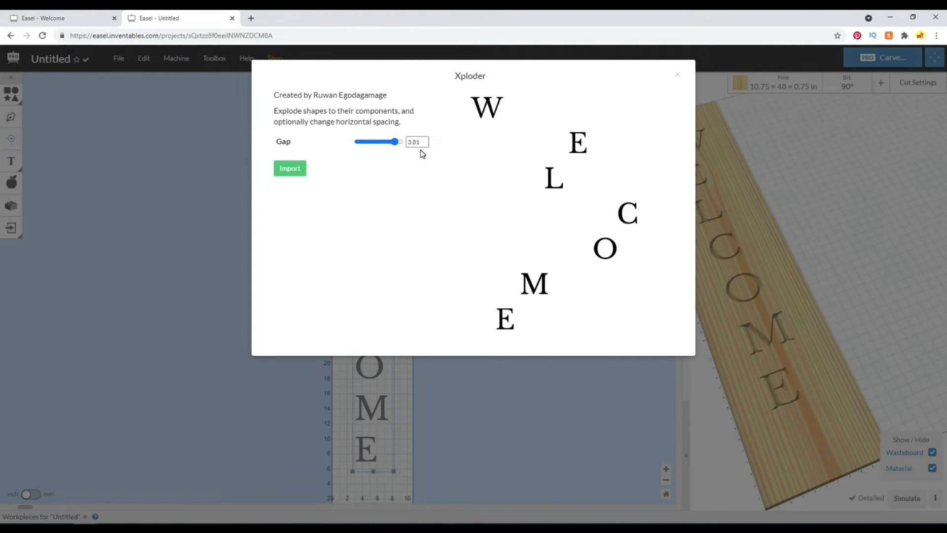
{"action": "left_click_drag", "start_coordinate": [422, 143], "coordinate": [346, 143]}
{"action": "key", "text": "Tab"}
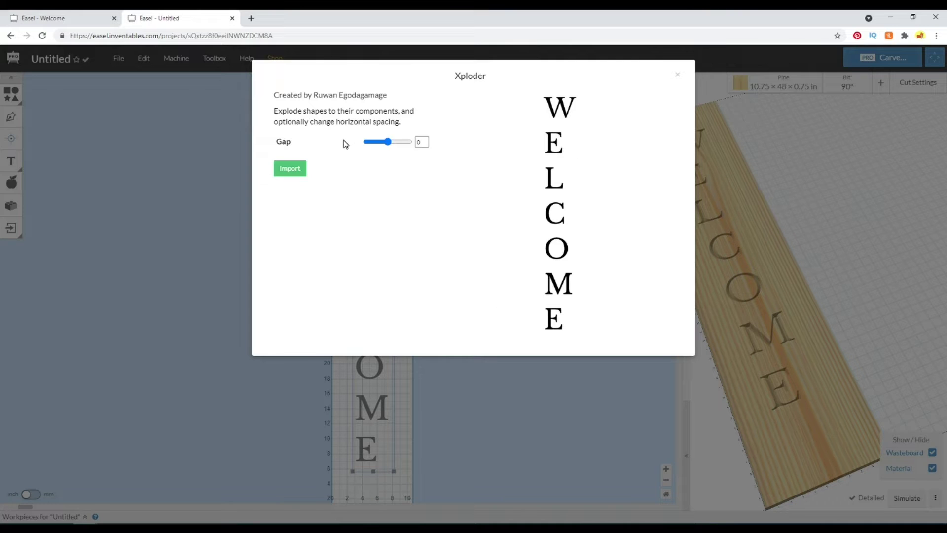
{"action": "left_click", "coordinate": [280, 168]}
{"action": "left_click_drag", "start_coordinate": [337, 304], "coordinate": [479, 249]}
{"action": "left_click", "coordinate": [483, 156]}
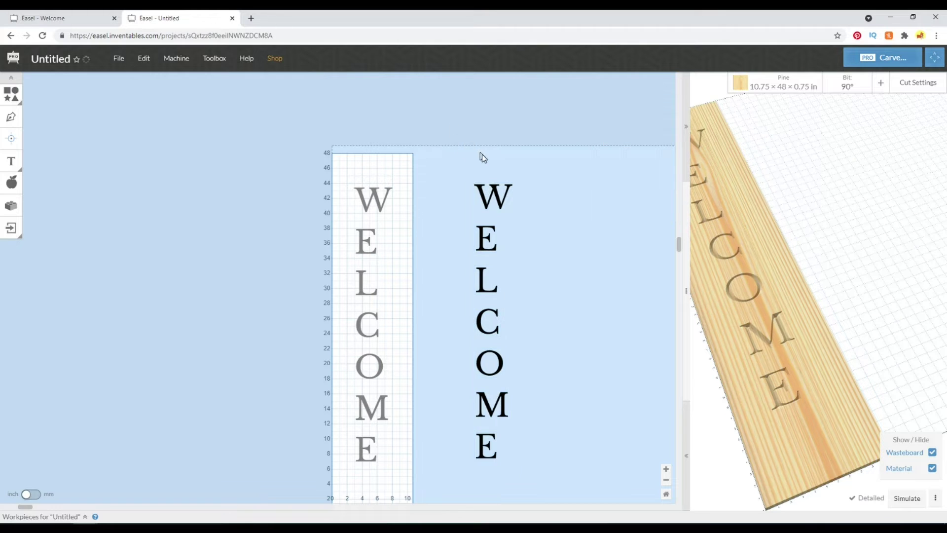
{"action": "left_click", "coordinate": [478, 187]}
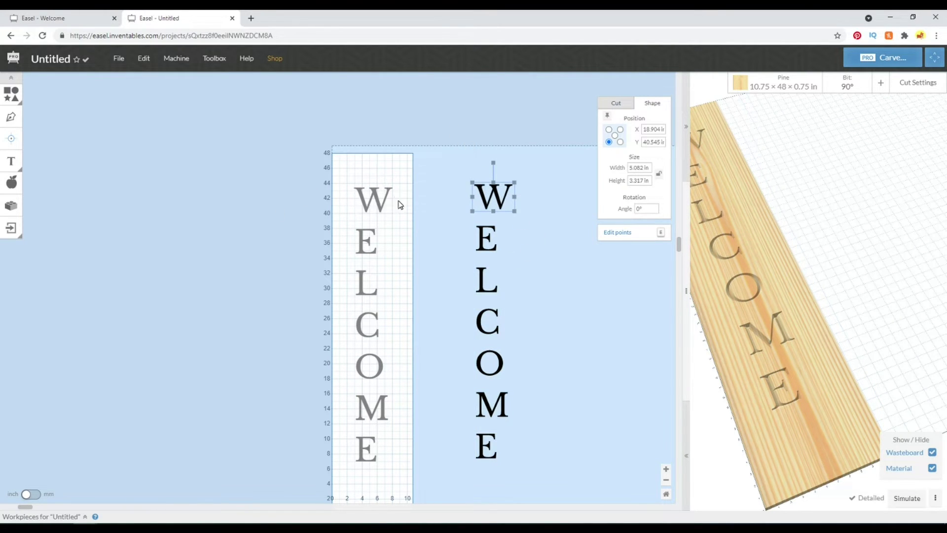
{"action": "left_click", "coordinate": [383, 193]}
{"action": "double_click", "coordinate": [384, 194]}
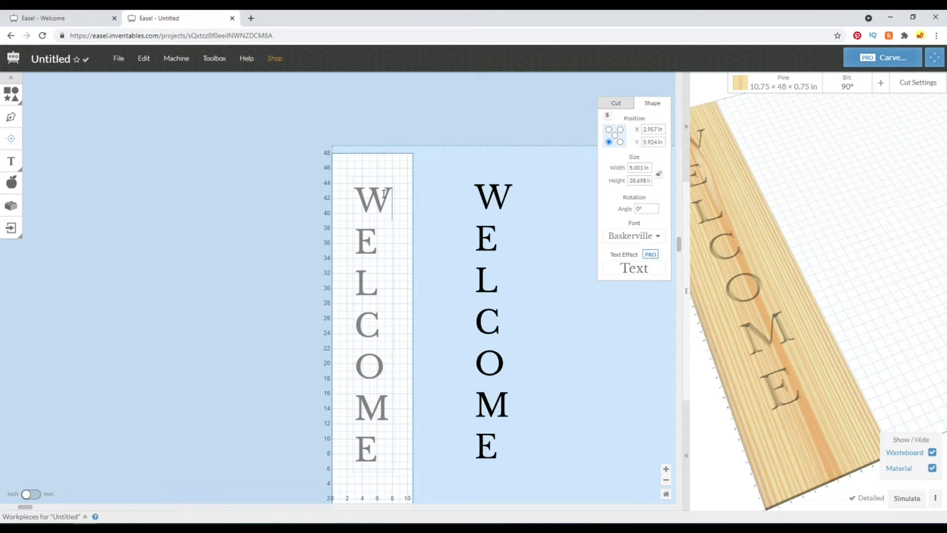
{"action": "key", "text": "BackSpace"}
{"action": "type", "text": "V"}
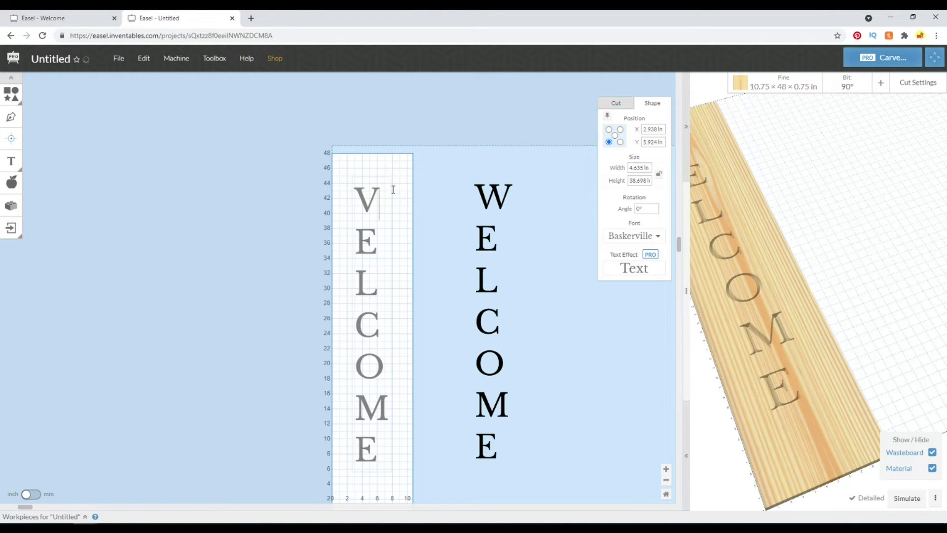
{"action": "left_click", "coordinate": [490, 197]}
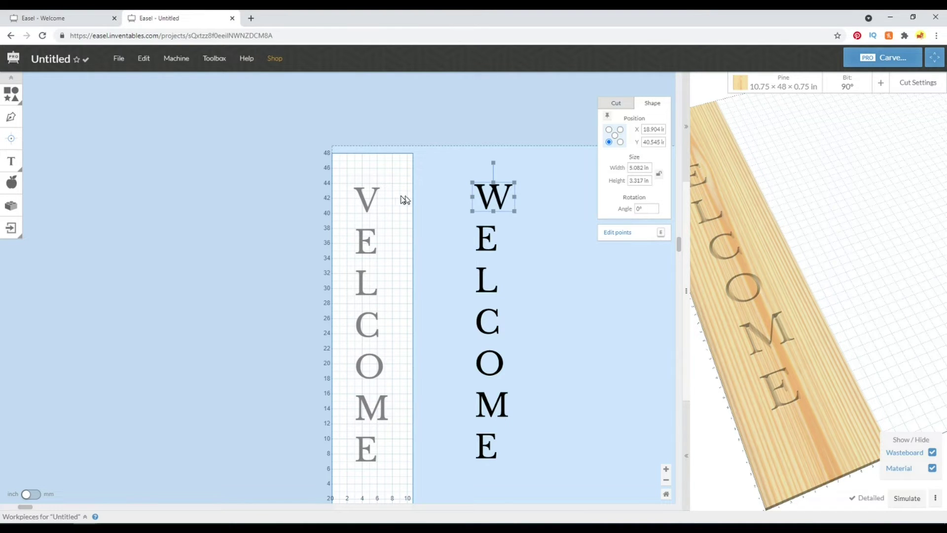
{"action": "left_click", "coordinate": [376, 199]}
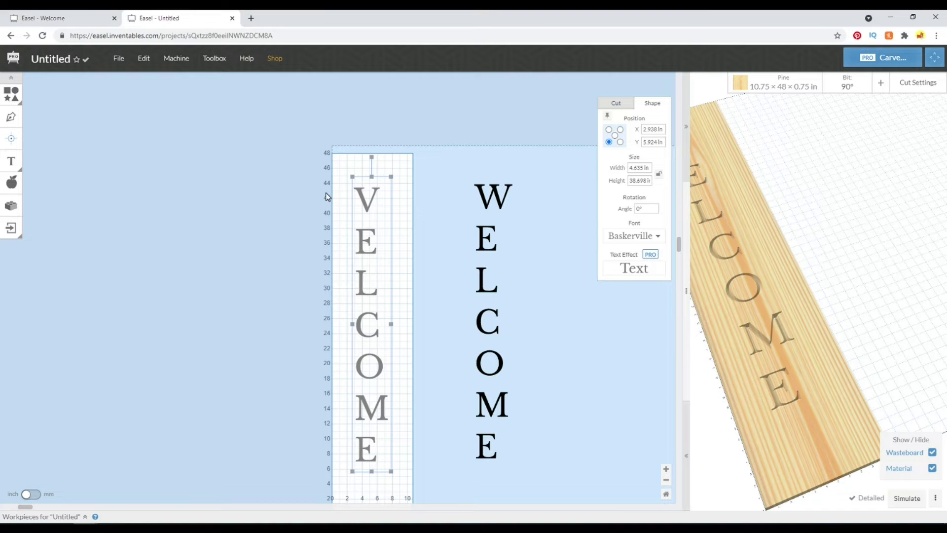
{"action": "double_click", "coordinate": [383, 190]}
{"action": "key", "text": "BackSpace"}
{"action": "type", "text": "W"}
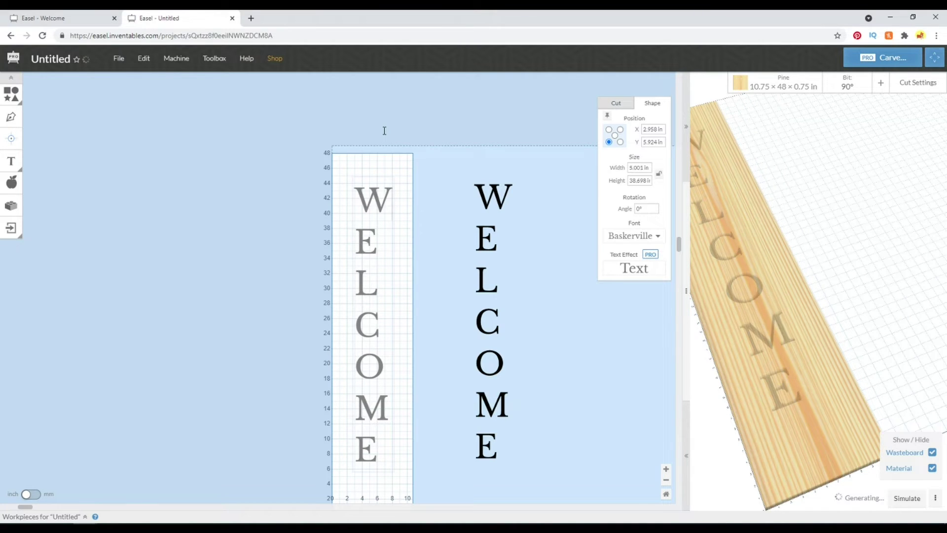
{"action": "left_click", "coordinate": [384, 123]}
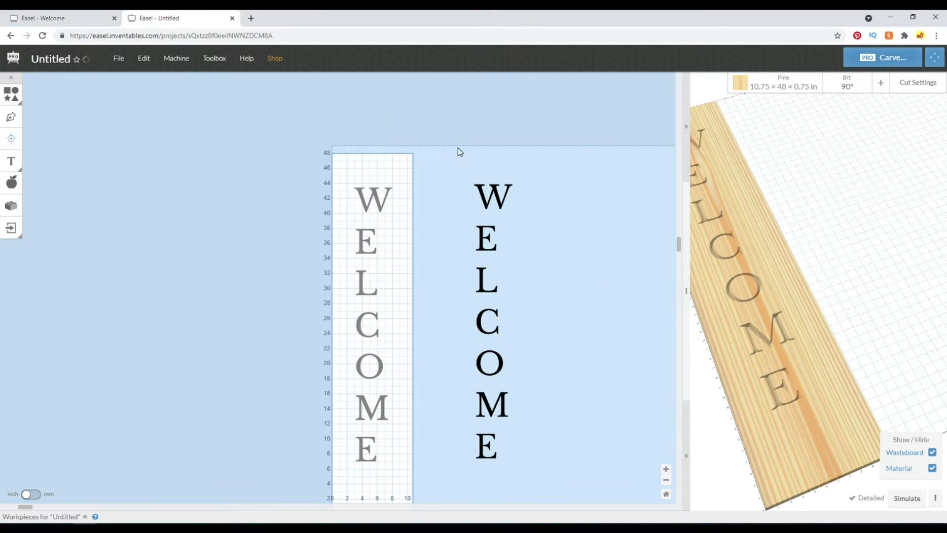
{"action": "double_click", "coordinate": [478, 196]}
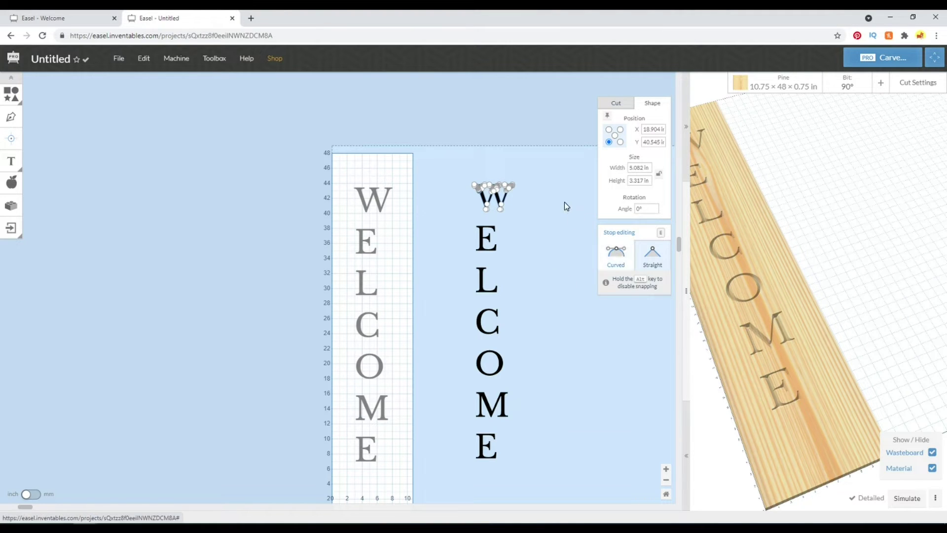
{"action": "left_click", "coordinate": [620, 234]}
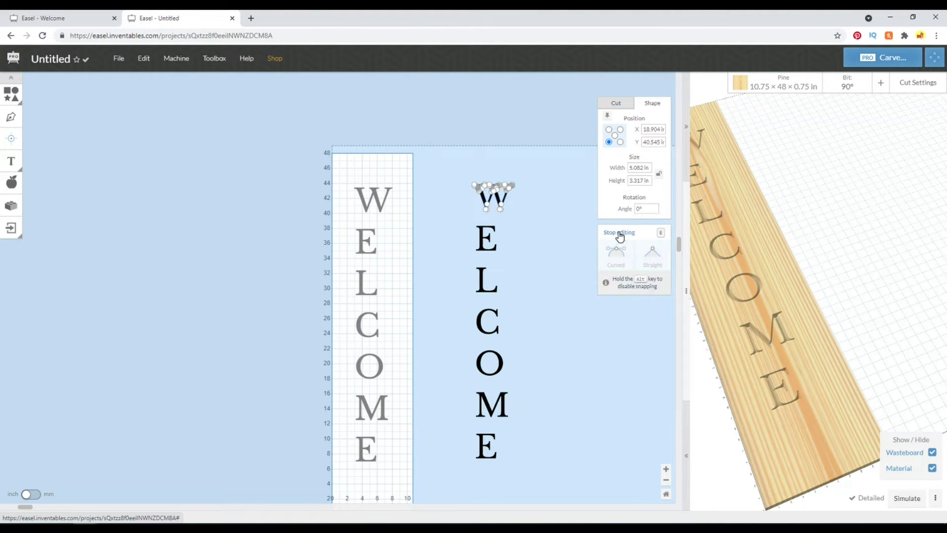
{"action": "left_click", "coordinate": [449, 137]}
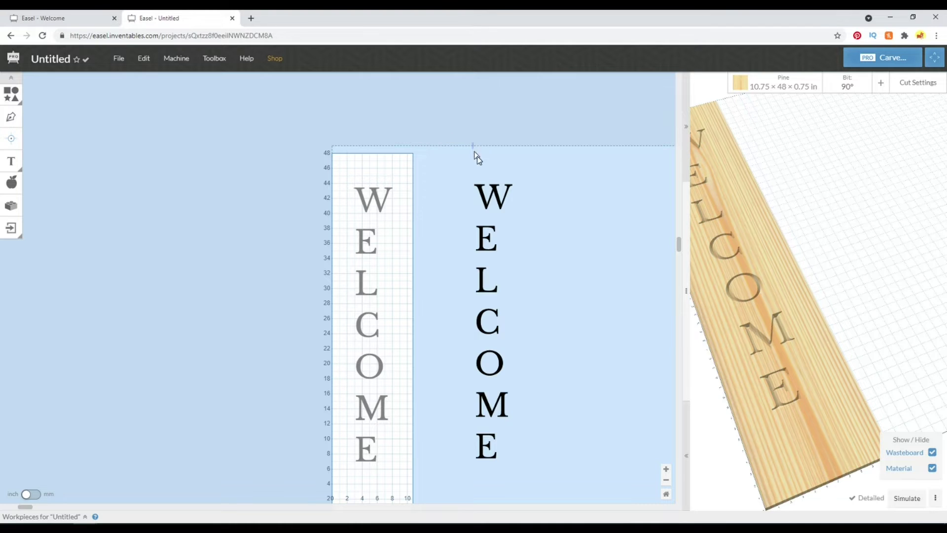
{"action": "left_click_drag", "start_coordinate": [474, 153], "coordinate": [527, 495]}
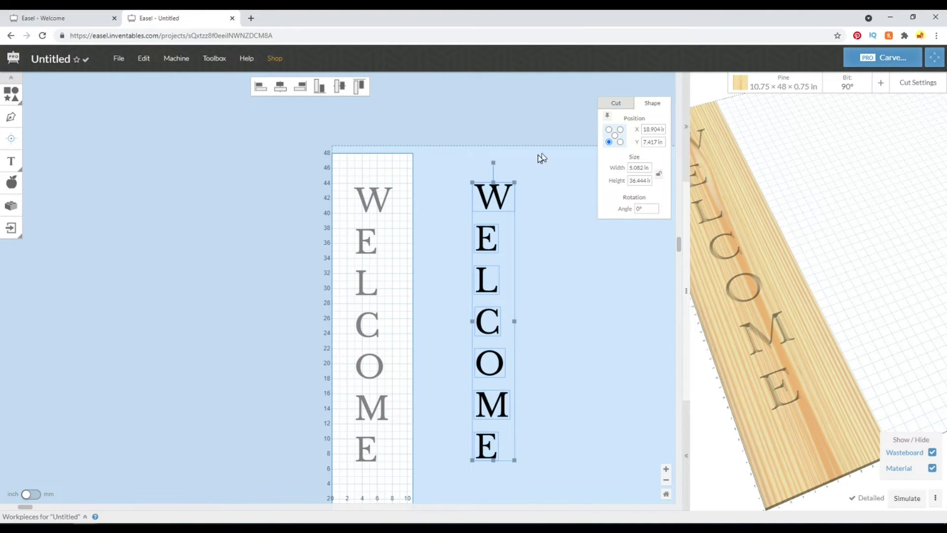
Select the seven black letters and centre-align them, after trying left and right alignment
{"action": "left_click", "coordinate": [451, 150]}
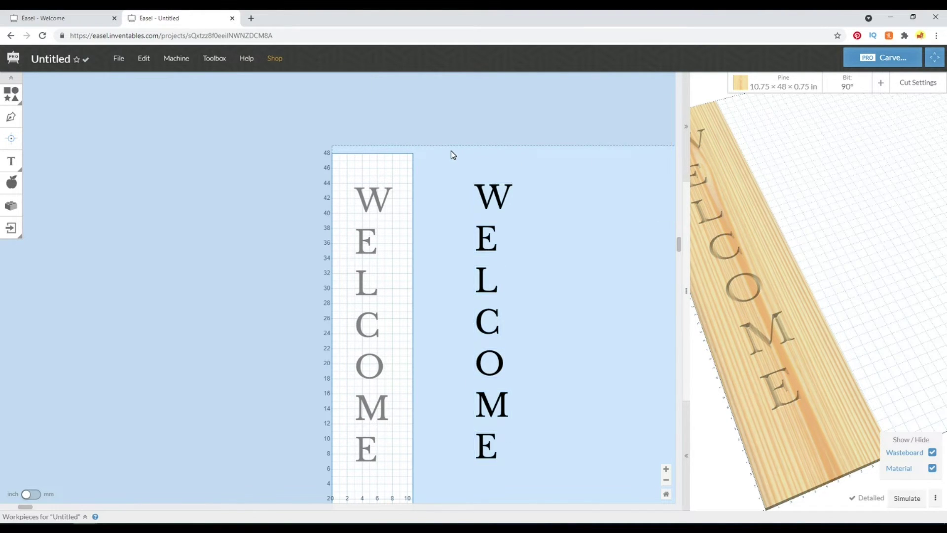
{"action": "left_click_drag", "start_coordinate": [451, 150], "coordinate": [522, 469]}
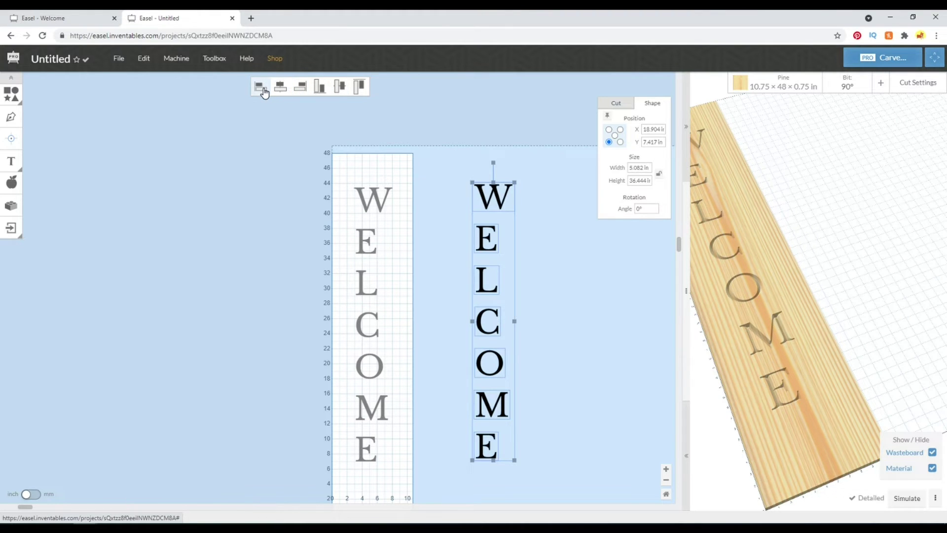
{"action": "left_click", "coordinate": [264, 92]}
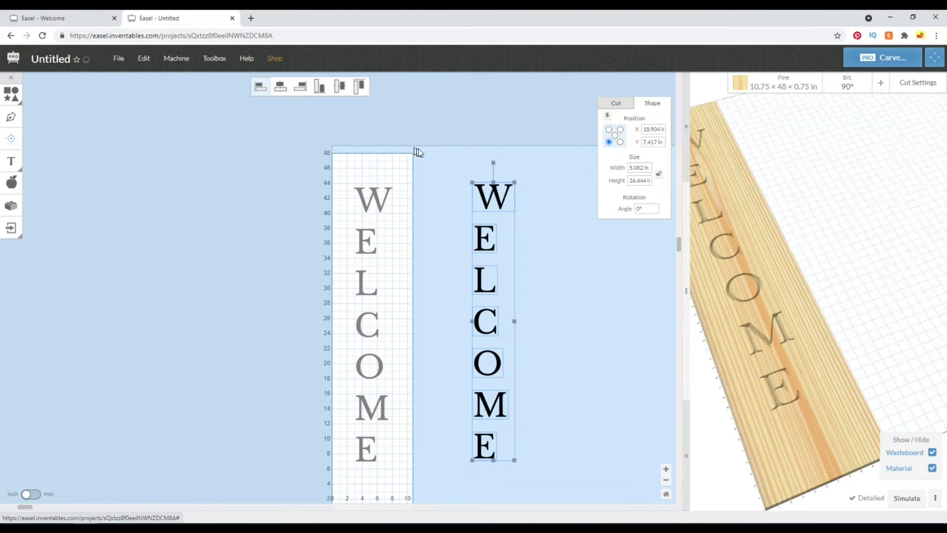
{"action": "left_click", "coordinate": [298, 87]}
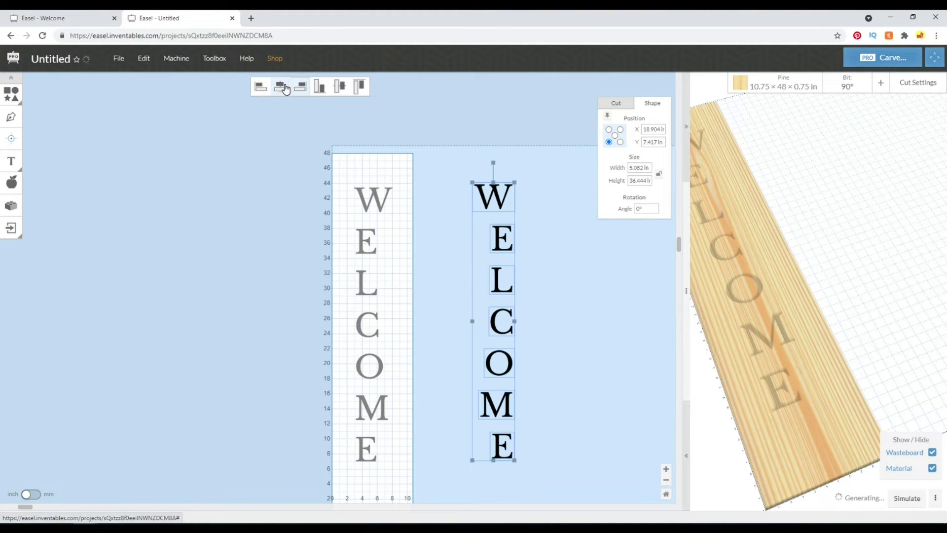
{"action": "left_click", "coordinate": [281, 87]}
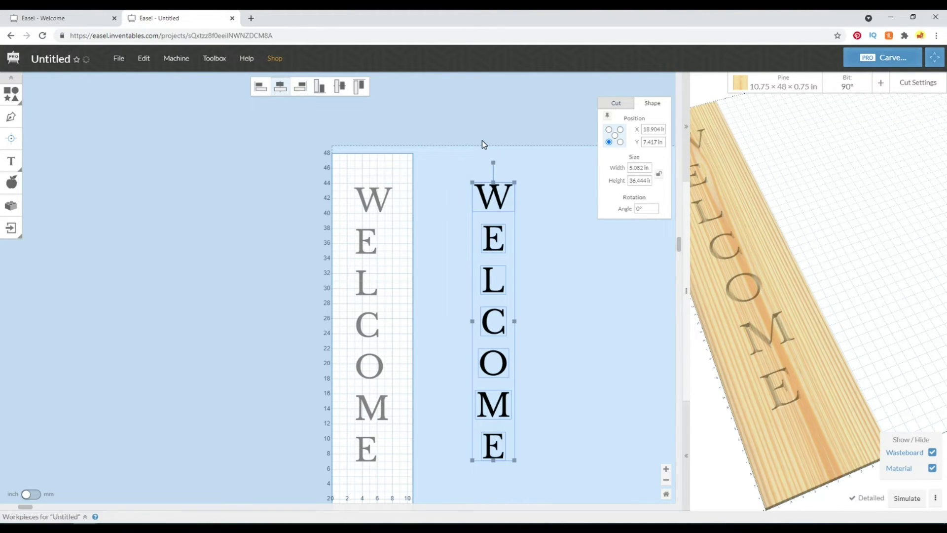
{"action": "left_click_drag", "start_coordinate": [452, 136], "coordinate": [537, 490]}
Move the grey WELCOME off the board's left edge and the black letters onto the board at X 2.297, Y 7.417 in
{"action": "left_click_drag", "start_coordinate": [772, 264], "coordinate": [724, 328]}
{"action": "left_click_drag", "start_coordinate": [340, 169], "coordinate": [409, 491]}
{"action": "left_click_drag", "start_coordinate": [379, 328], "coordinate": [248, 307]}
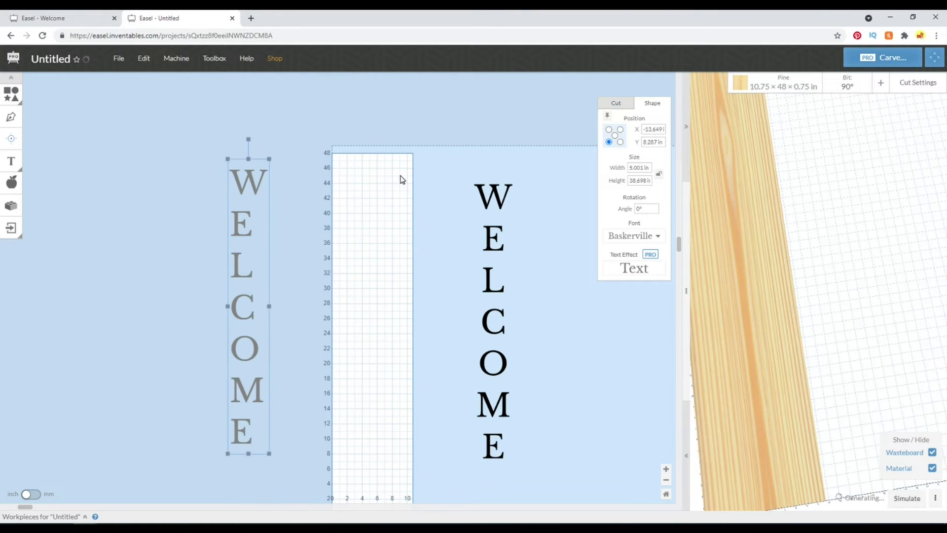
{"action": "left_click_drag", "start_coordinate": [412, 168], "coordinate": [572, 499]}
{"action": "left_click_drag", "start_coordinate": [490, 281], "coordinate": [365, 282]}
{"action": "left_click_drag", "start_coordinate": [747, 351], "coordinate": [783, 324]}
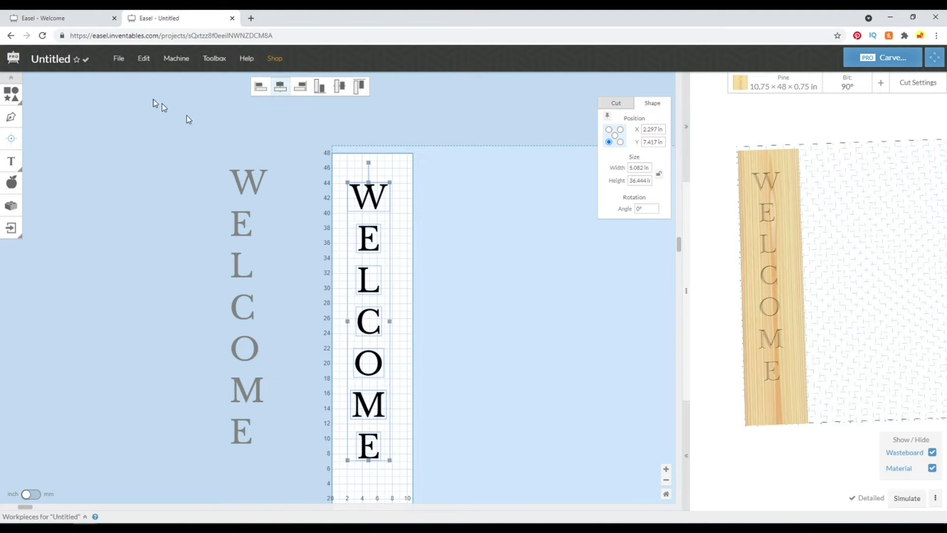
Centre the black WELCOME letters on the material at X 2.834, Y 5.778 in, then reselect all seven
{"action": "left_click", "coordinate": [148, 62]}
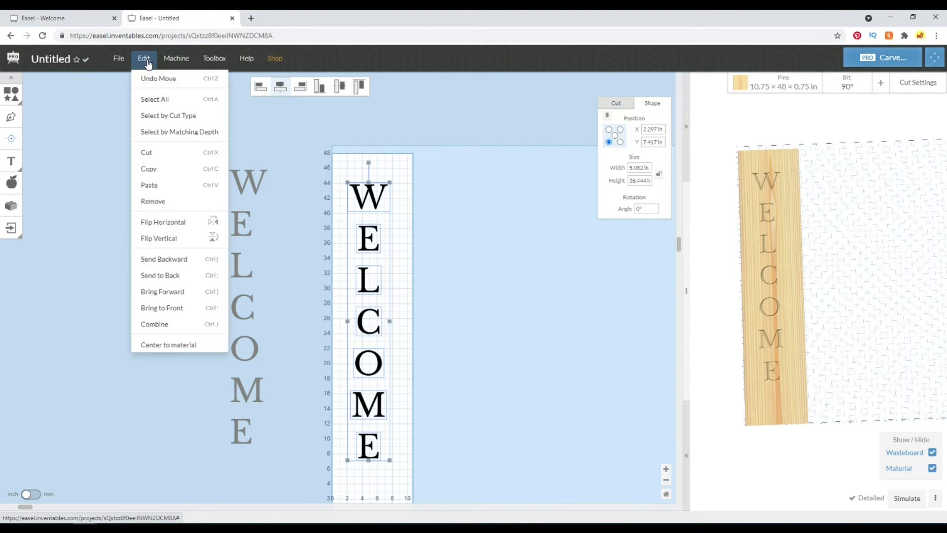
{"action": "left_click", "coordinate": [200, 346]}
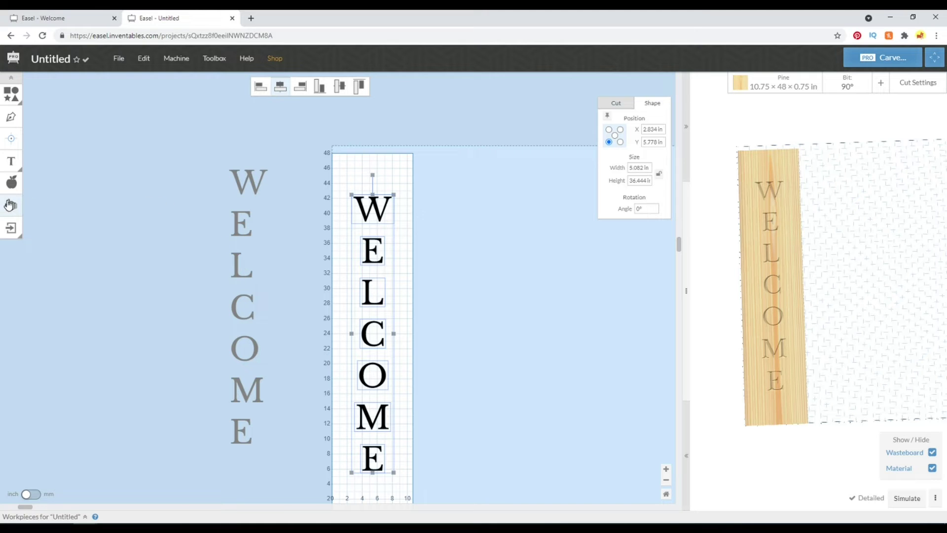
{"action": "left_click", "coordinate": [454, 228]}
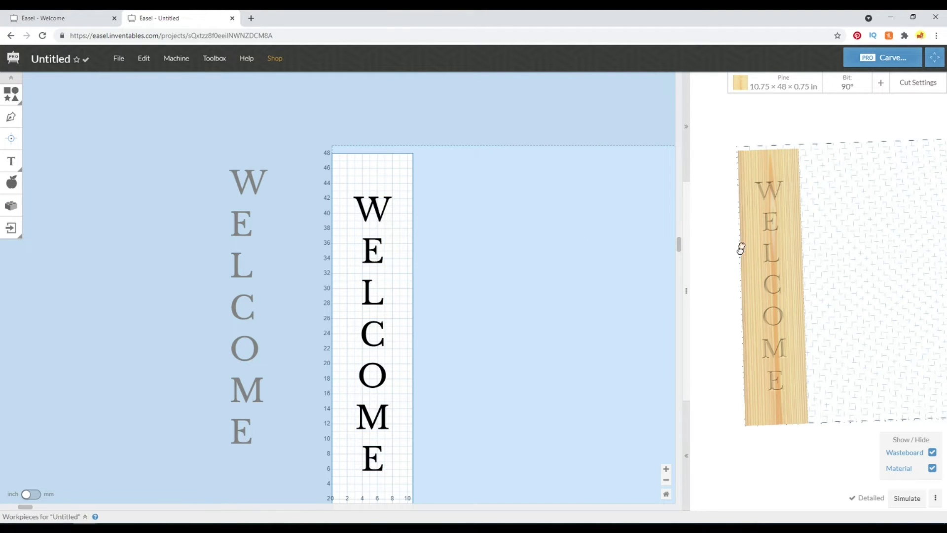
{"action": "left_click_drag", "start_coordinate": [740, 247], "coordinate": [758, 183]}
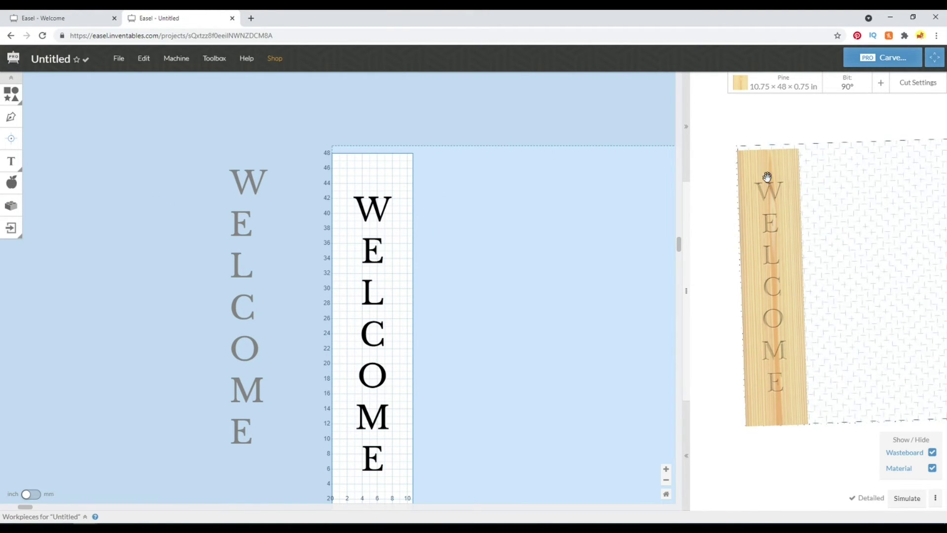
{"action": "left_click_drag", "start_coordinate": [336, 164], "coordinate": [439, 500]}
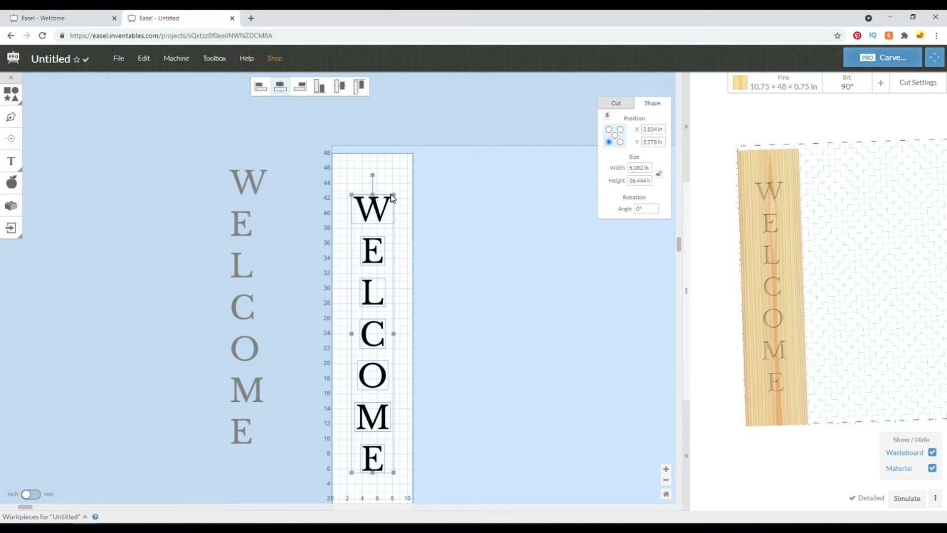
Enlarge the WELCOME letters by dragging a corner handle, then centre them on the material
{"action": "left_click_drag", "start_coordinate": [395, 192], "coordinate": [421, 161]}
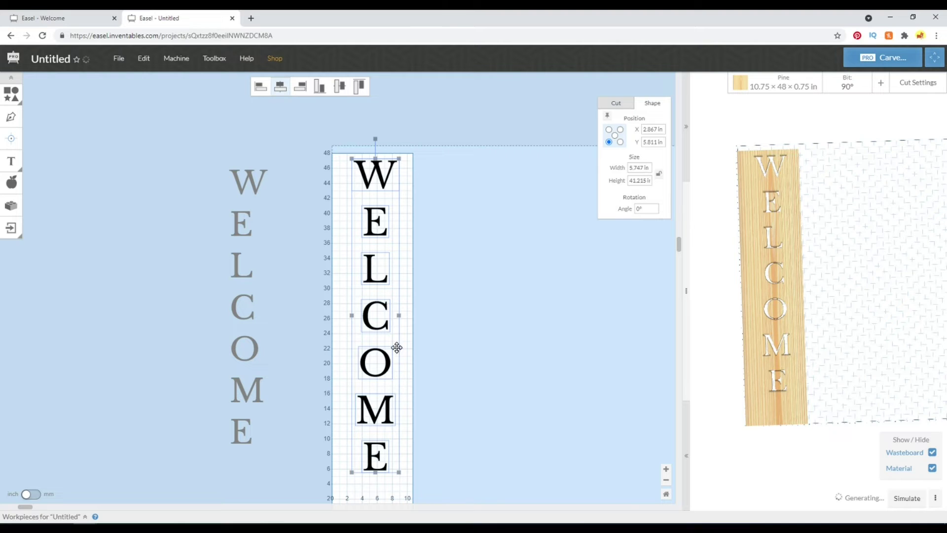
{"action": "left_click", "coordinate": [143, 58]}
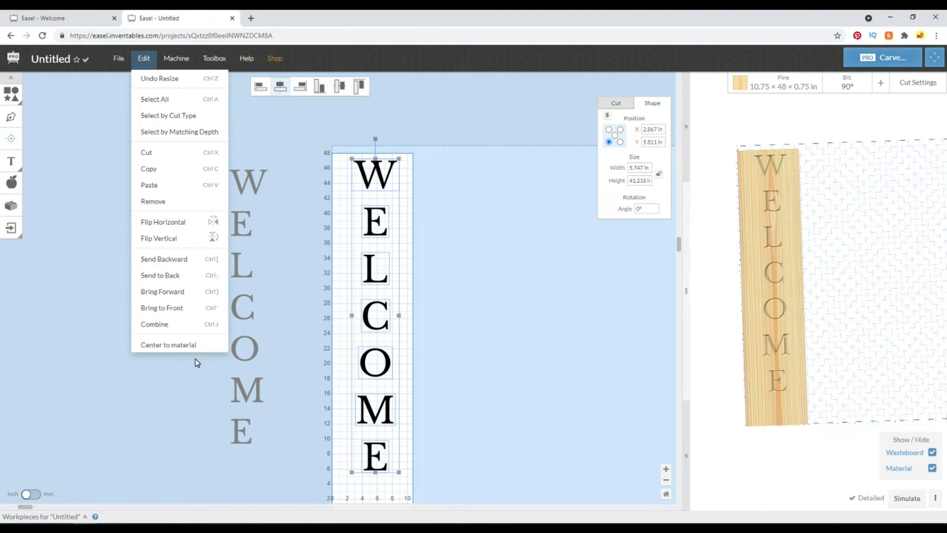
{"action": "left_click", "coordinate": [191, 345]}
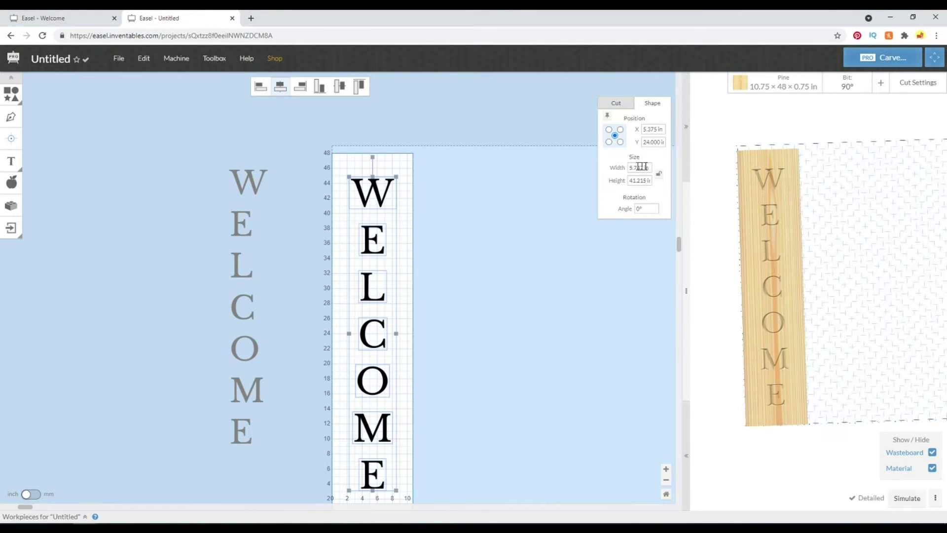
Lock proportions, set the height to 44 in (6.135 × 44.000 in), and reselect all seven letters
{"action": "left_click", "coordinate": [659, 176]}
{"action": "double_click", "coordinate": [641, 178]}
{"action": "key", "text": "Return"}
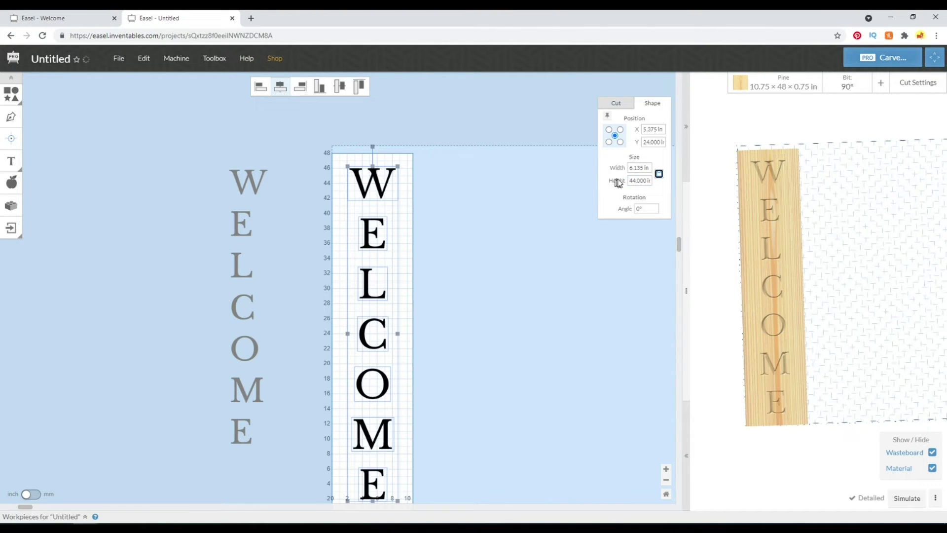
{"action": "scroll", "coordinate": [423, 232], "scroll_direction": "down", "scroll_amount": 3}
{"action": "scroll", "coordinate": [423, 277], "scroll_direction": "up", "scroll_amount": 3}
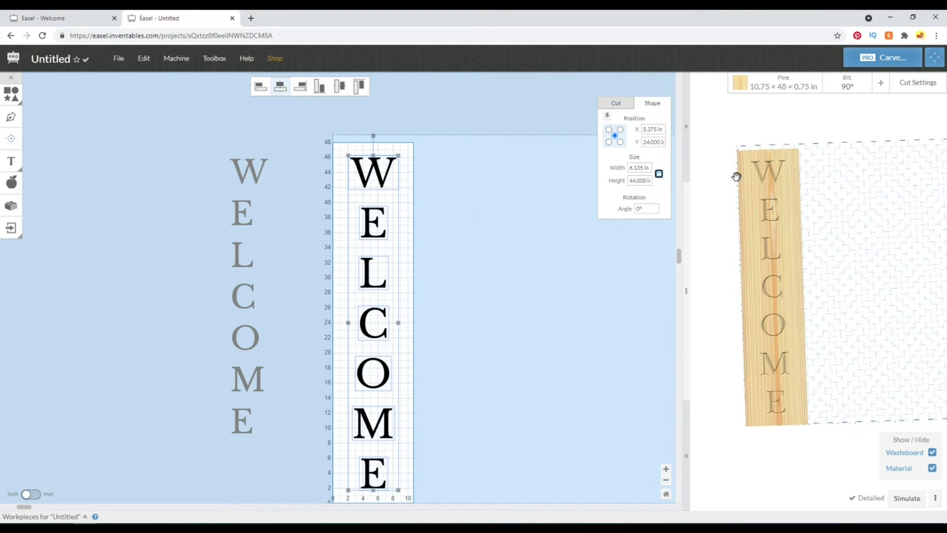
{"action": "left_click", "coordinate": [461, 193]}
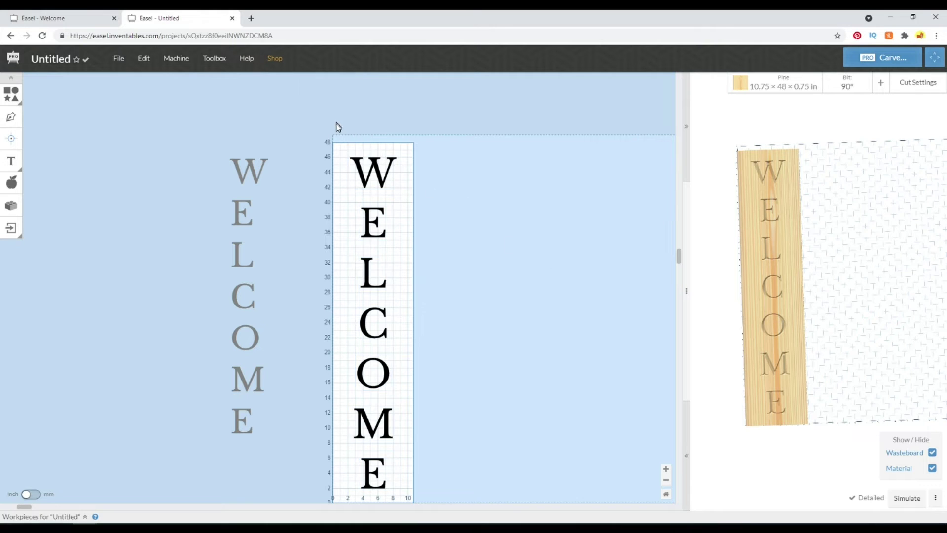
{"action": "left_click_drag", "start_coordinate": [336, 127], "coordinate": [459, 519]}
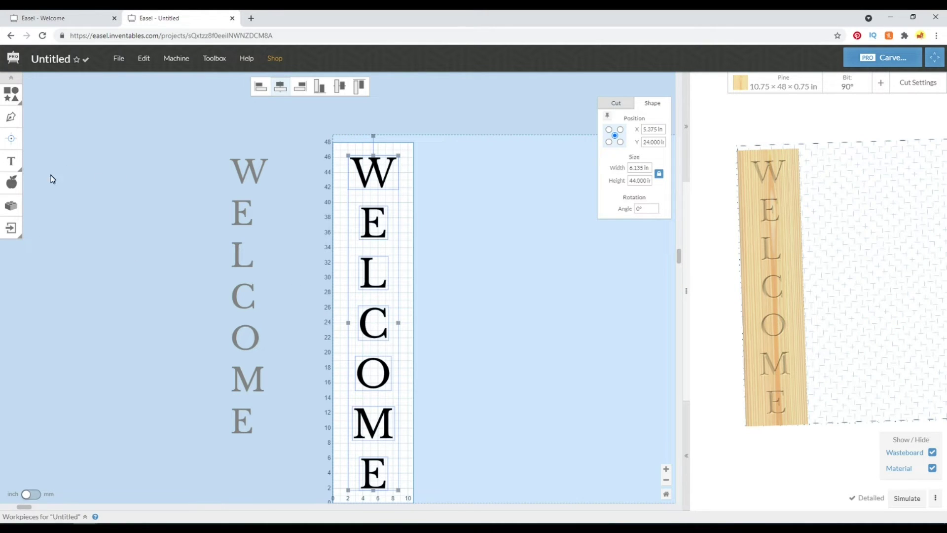
Launch the Equal Spacing app from the Apps library
{"action": "left_click", "coordinate": [11, 206]}
{"action": "scroll", "coordinate": [584, 310], "scroll_direction": "down", "scroll_amount": 1}
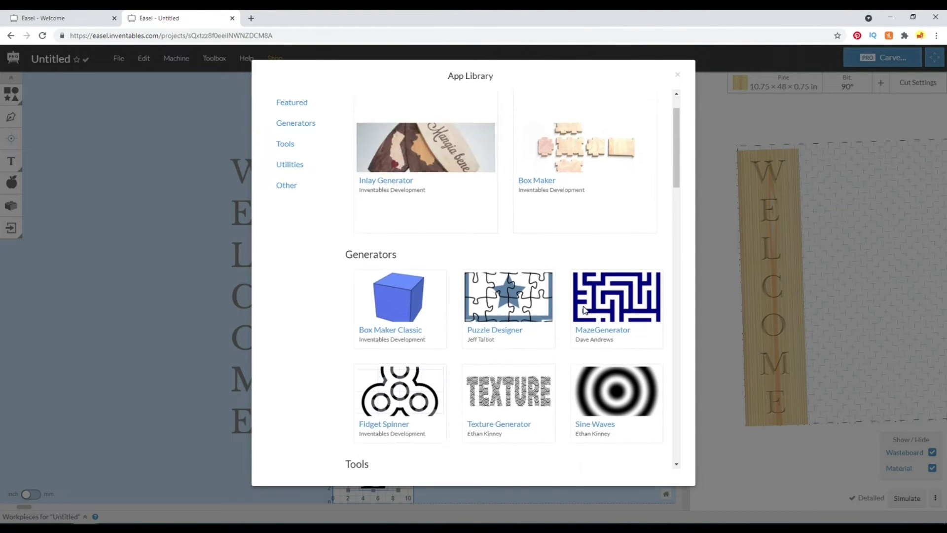
{"action": "scroll", "coordinate": [585, 310], "scroll_direction": "down", "scroll_amount": 15}
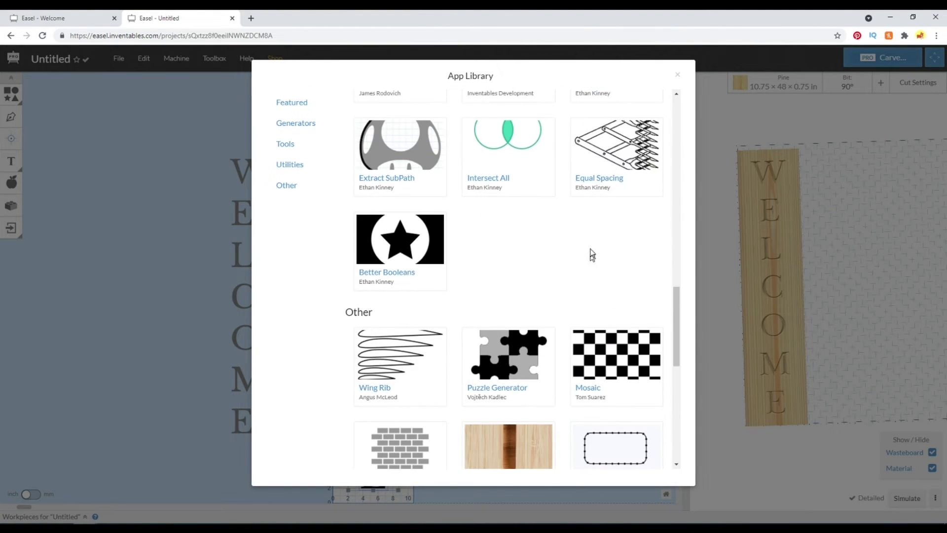
{"action": "scroll", "coordinate": [592, 254], "scroll_direction": "up", "scroll_amount": 4}
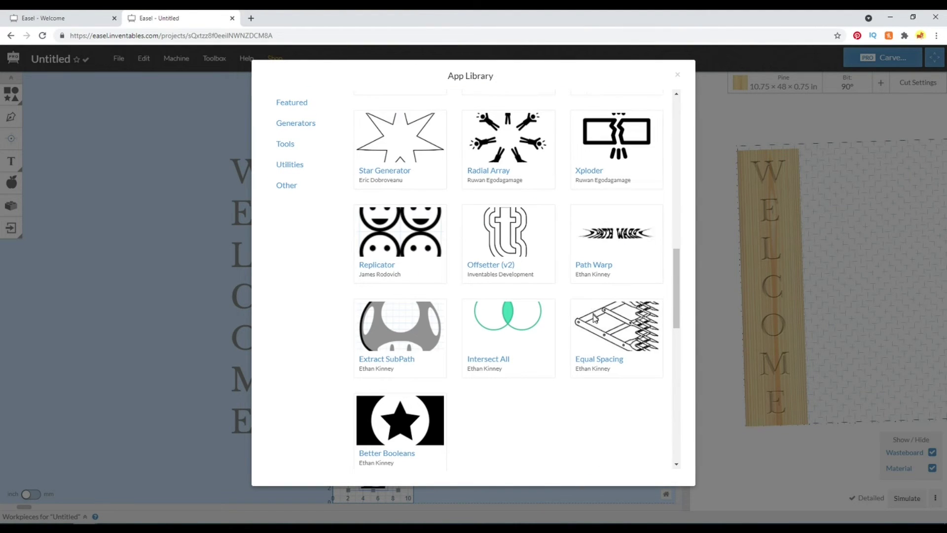
{"action": "left_click", "coordinate": [642, 333]}
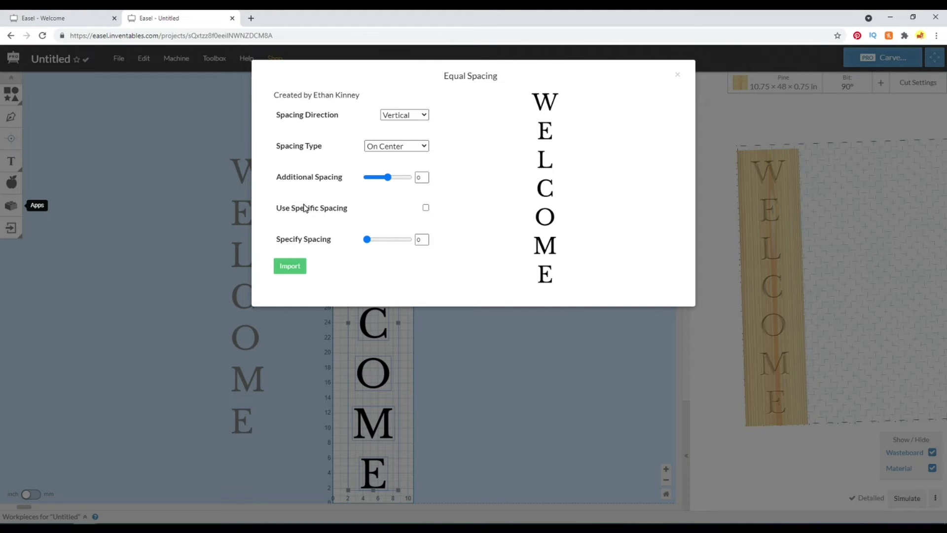
Space the letters vertically on centre at a specific 5 in spacing and import them onto the board
{"action": "left_click", "coordinate": [426, 207]}
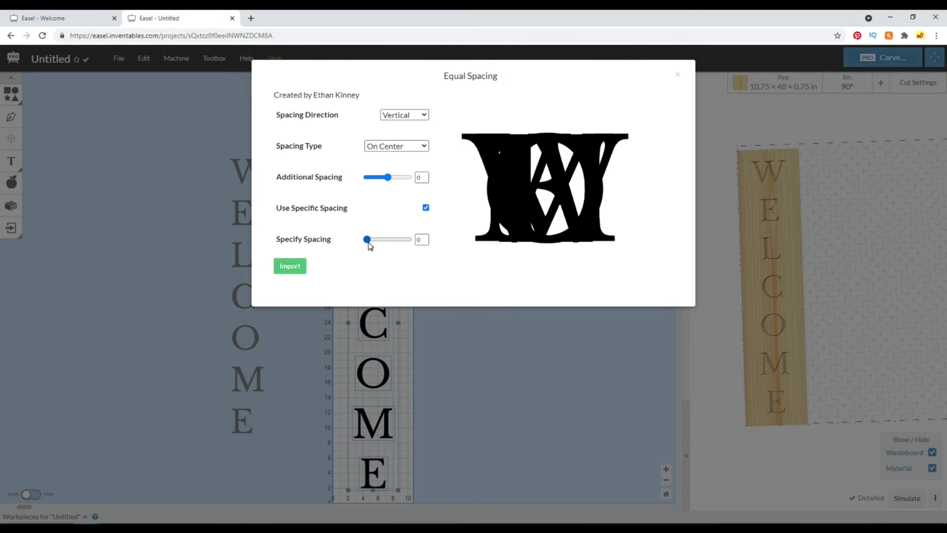
{"action": "left_click_drag", "start_coordinate": [369, 243], "coordinate": [386, 247]}
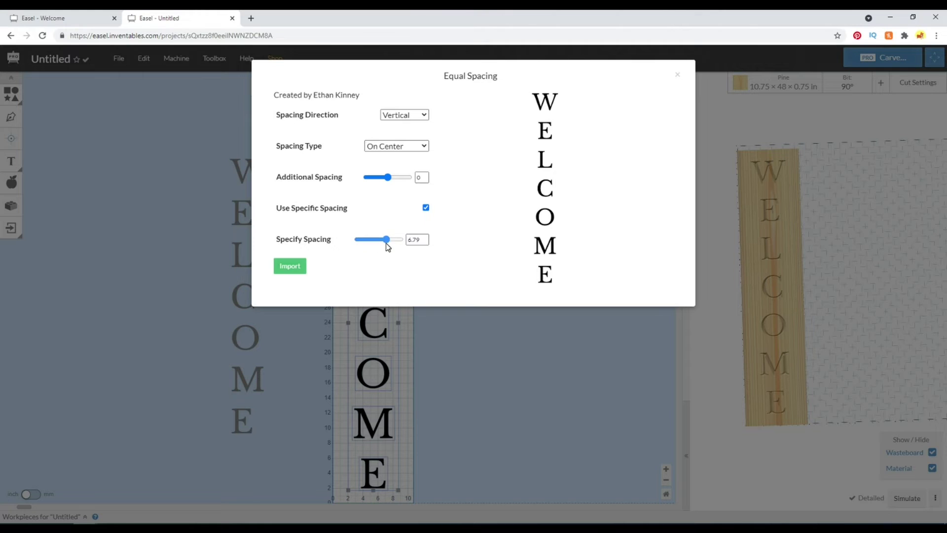
{"action": "left_click_drag", "start_coordinate": [387, 244], "coordinate": [381, 244]}
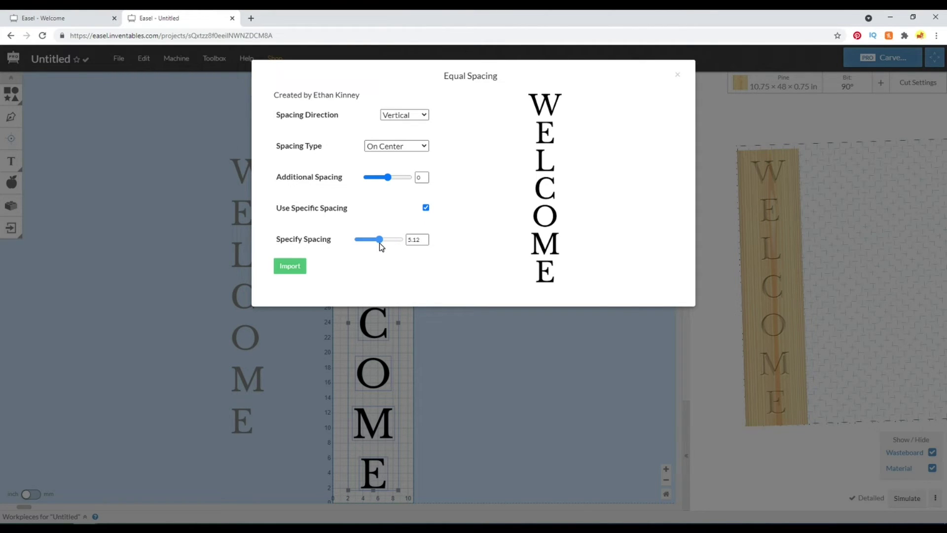
{"action": "left_click_drag", "start_coordinate": [415, 241], "coordinate": [426, 241]}
{"action": "left_click", "coordinate": [587, 106]}
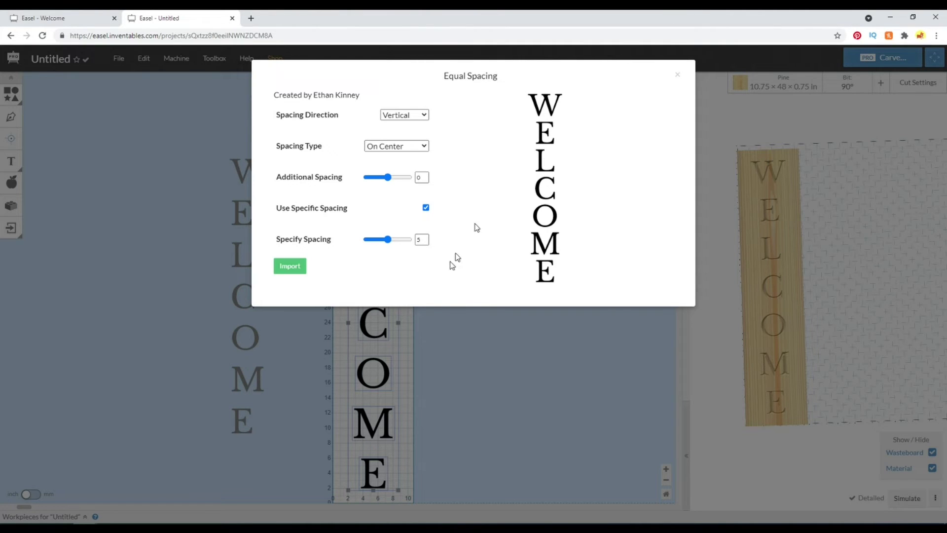
{"action": "left_click", "coordinate": [291, 267]}
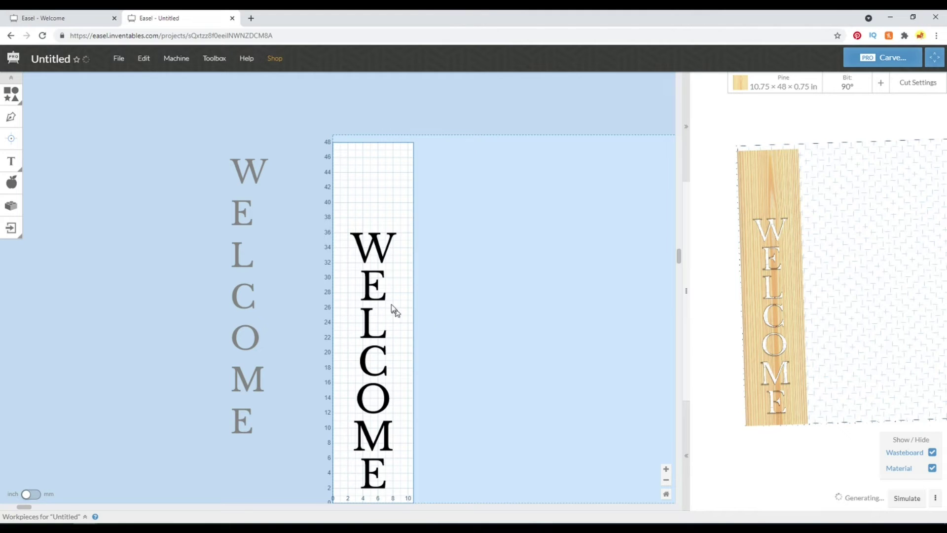
Enlarge the evenly spaced letters to nearly fill the board and centre them on the material
{"action": "left_click", "coordinate": [381, 293]}
{"action": "left_click_drag", "start_coordinate": [347, 202], "coordinate": [447, 502]}
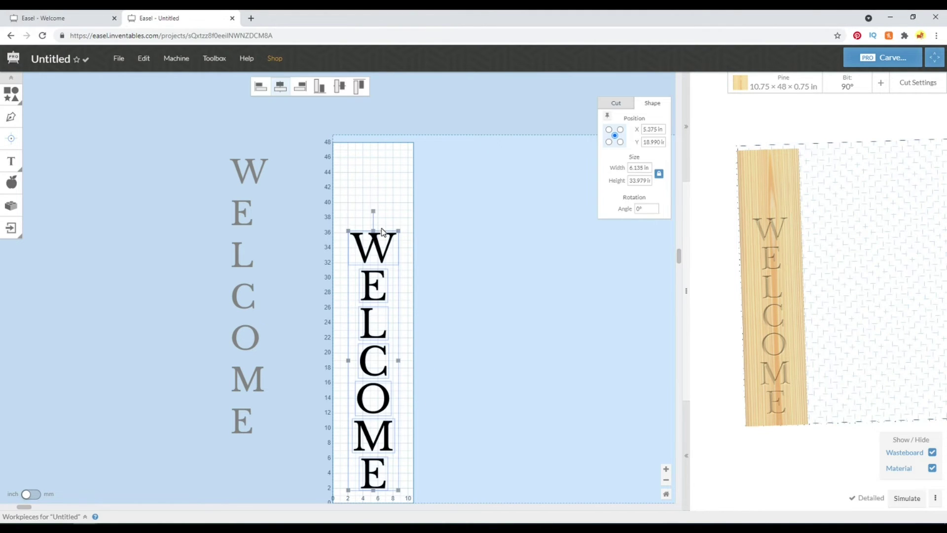
{"action": "left_click_drag", "start_coordinate": [399, 229], "coordinate": [448, 172]}
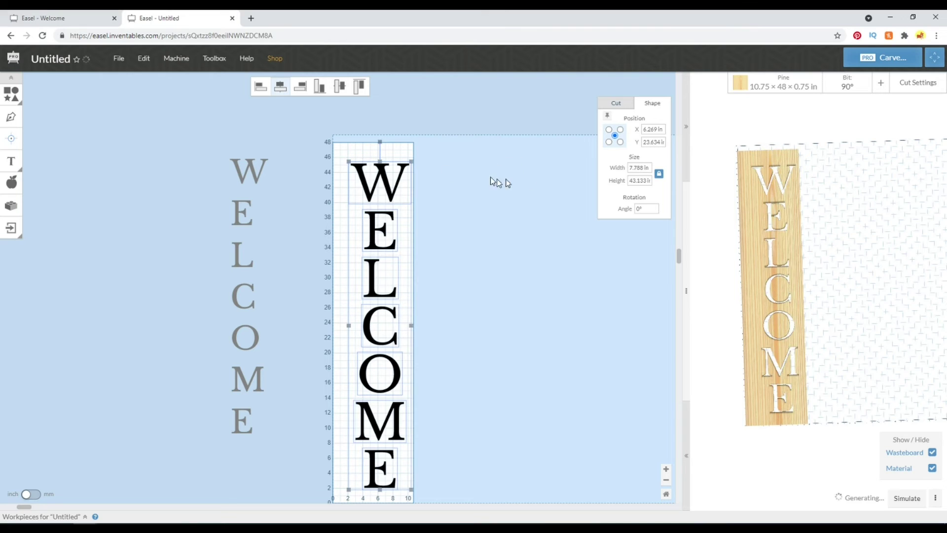
{"action": "left_click", "coordinate": [144, 58]}
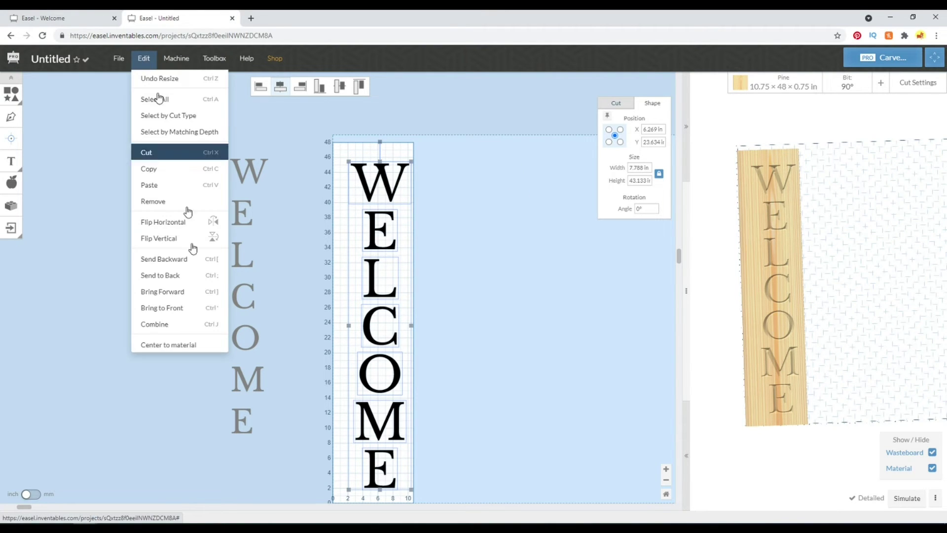
{"action": "left_click", "coordinate": [199, 348]}
Select the top W (7.788 × 5.084 in) and orbit the 3-D preview to inspect the board
{"action": "left_click", "coordinate": [429, 345]}
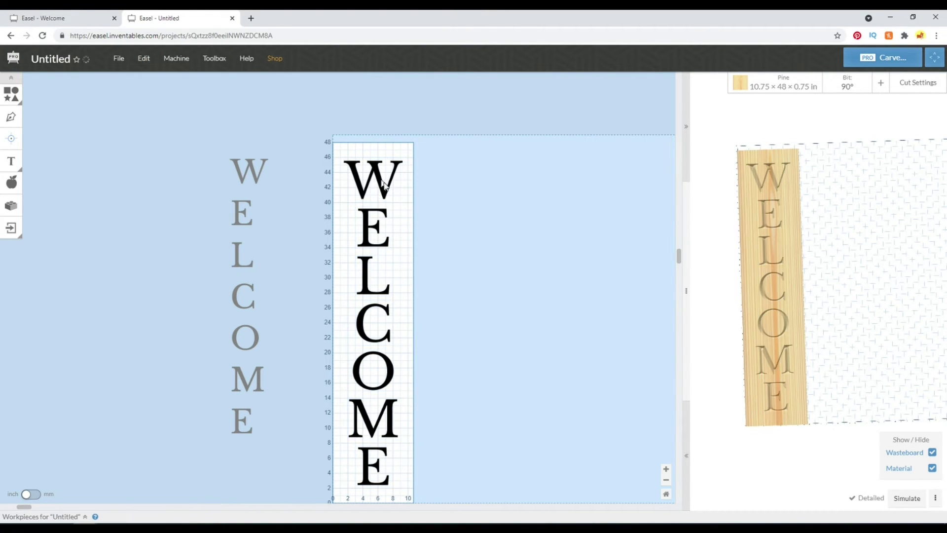
{"action": "left_click_drag", "start_coordinate": [868, 315], "coordinate": [789, 256]}
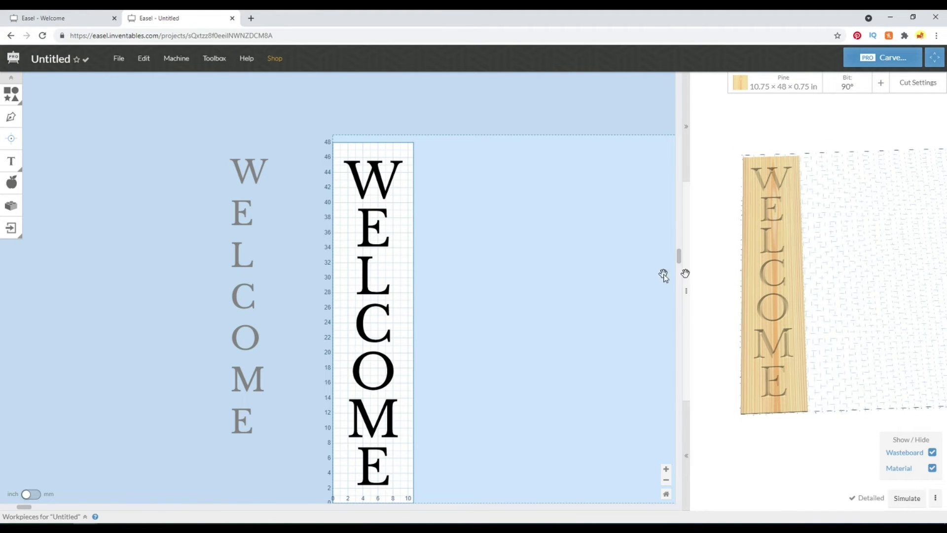
{"action": "left_click_drag", "start_coordinate": [834, 208], "coordinate": [725, 247]}
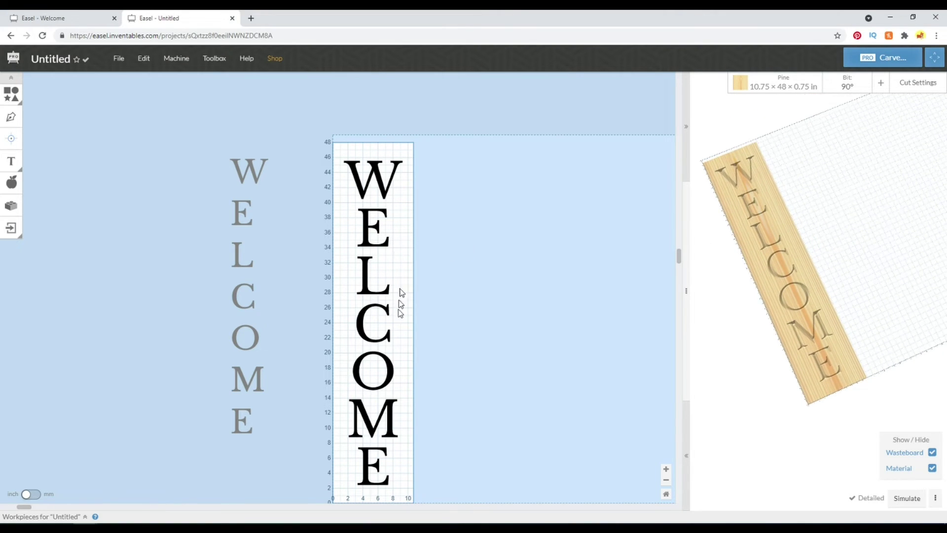
{"action": "left_click", "coordinate": [363, 192]}
{"action": "left_click_drag", "start_coordinate": [787, 291], "coordinate": [730, 266]}
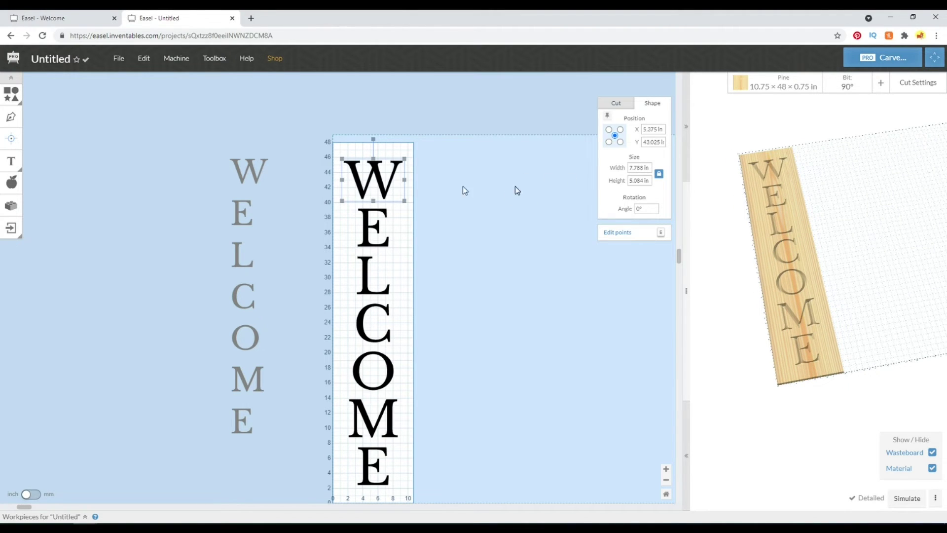
Unlock the W's proportions and narrow it to 7.000 in wide, keeping its height
{"action": "left_click", "coordinate": [658, 175]}
{"action": "double_click", "coordinate": [642, 167]}
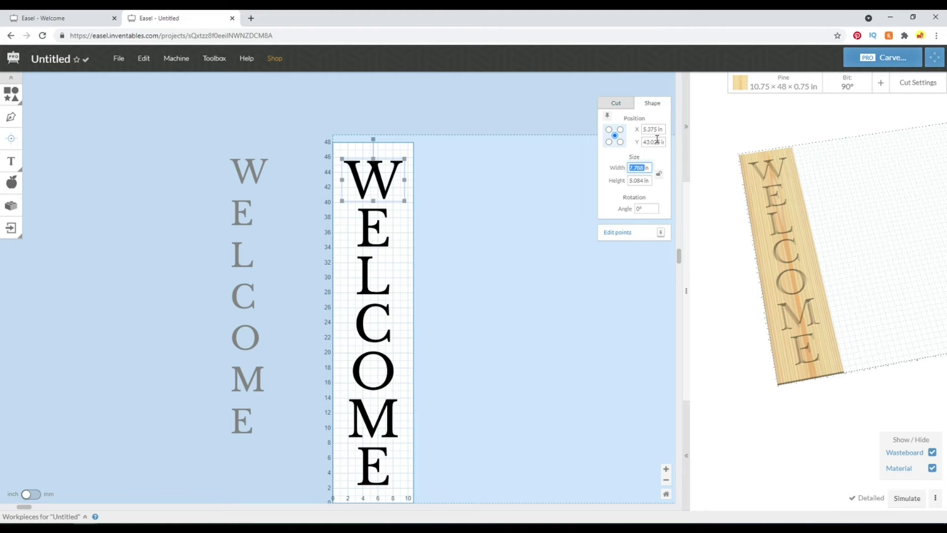
{"action": "left_click", "coordinate": [538, 220]}
Unlock the M's proportions and narrow it to 6.000 in wide, keeping its 5.084 in height
{"action": "left_click", "coordinate": [351, 433]}
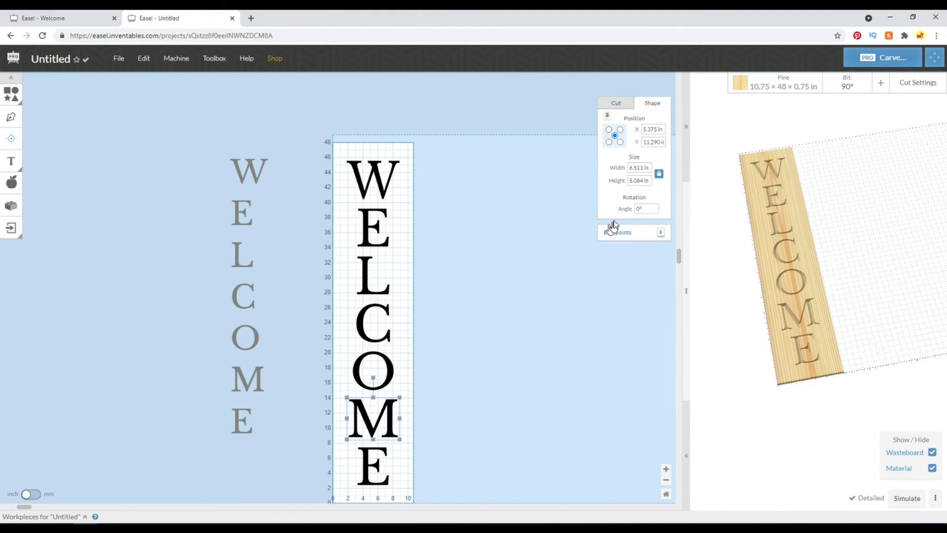
{"action": "left_click", "coordinate": [660, 175]}
{"action": "double_click", "coordinate": [635, 167]}
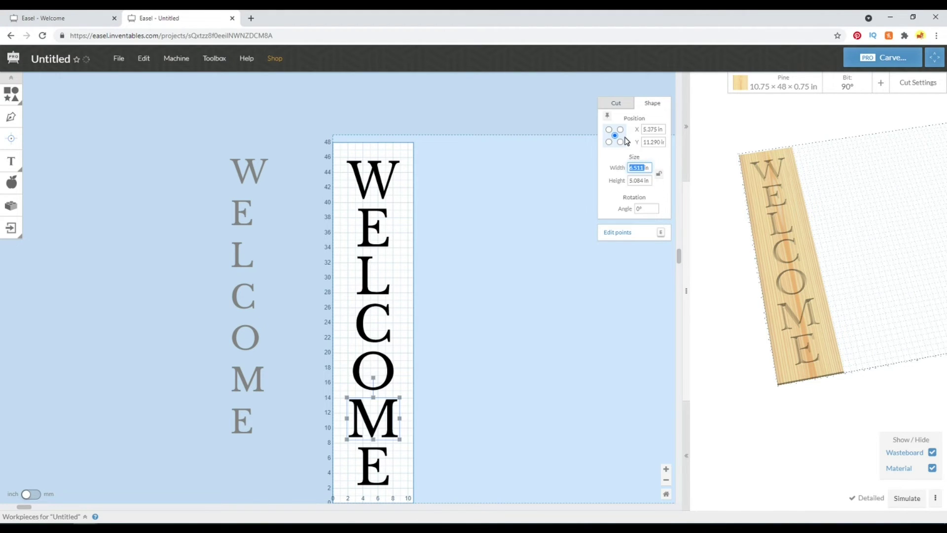
{"action": "key", "text": "Return"}
{"action": "left_click", "coordinate": [453, 252]}
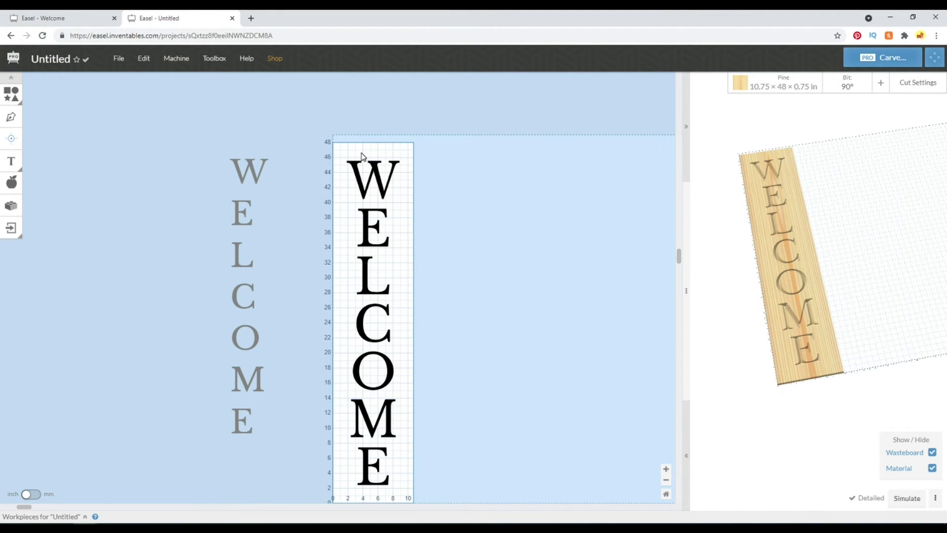
Orbit the 3-D preview and reselect the M to confirm its 6.000 × 5.084 in size
{"action": "left_click_drag", "start_coordinate": [803, 254], "coordinate": [751, 345]}
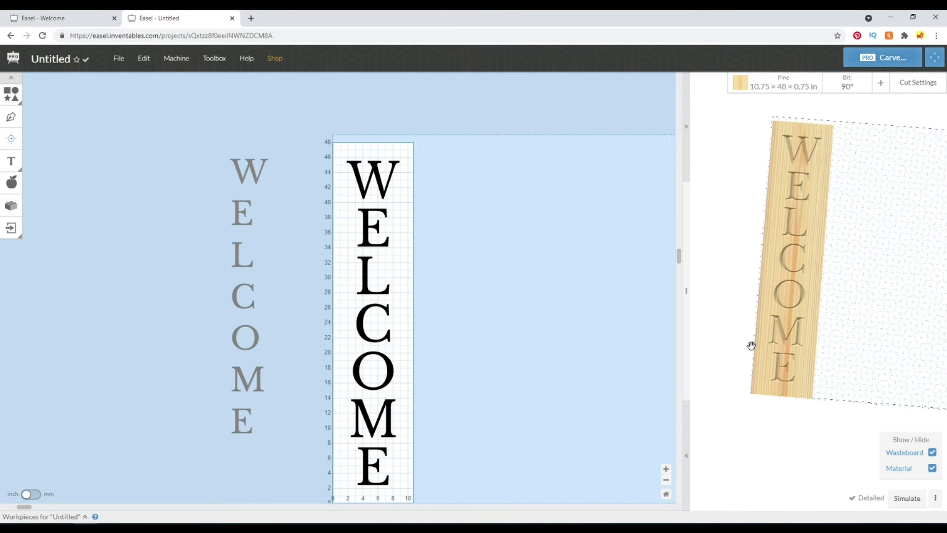
{"action": "left_click_drag", "start_coordinate": [775, 262], "coordinate": [793, 307]}
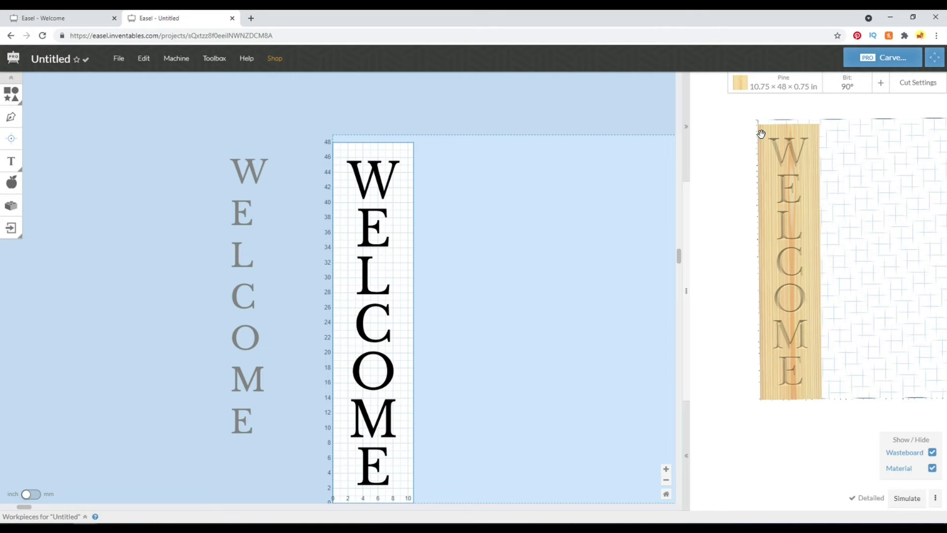
{"action": "left_click", "coordinate": [359, 421]}
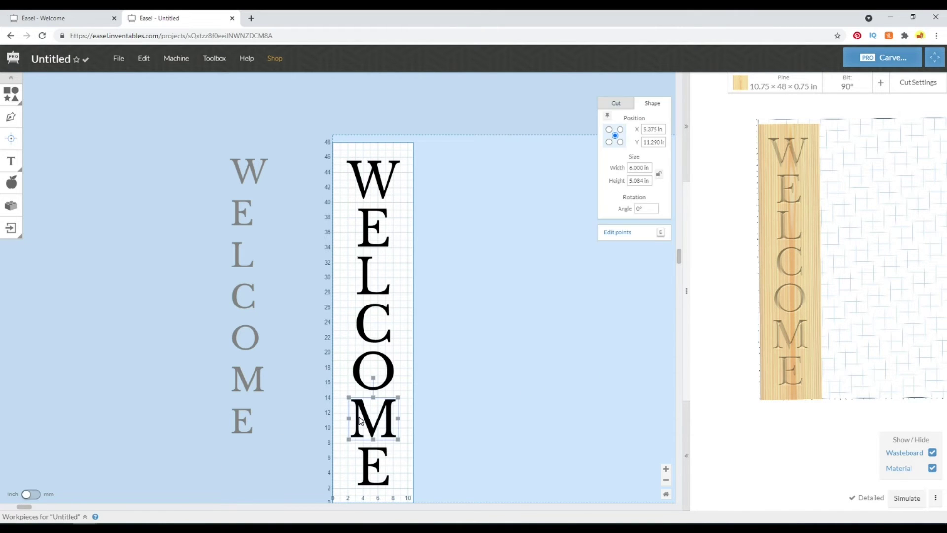
{"action": "left_click", "coordinate": [462, 346]}
{"action": "left_click_drag", "start_coordinate": [750, 180], "coordinate": [786, 220]}
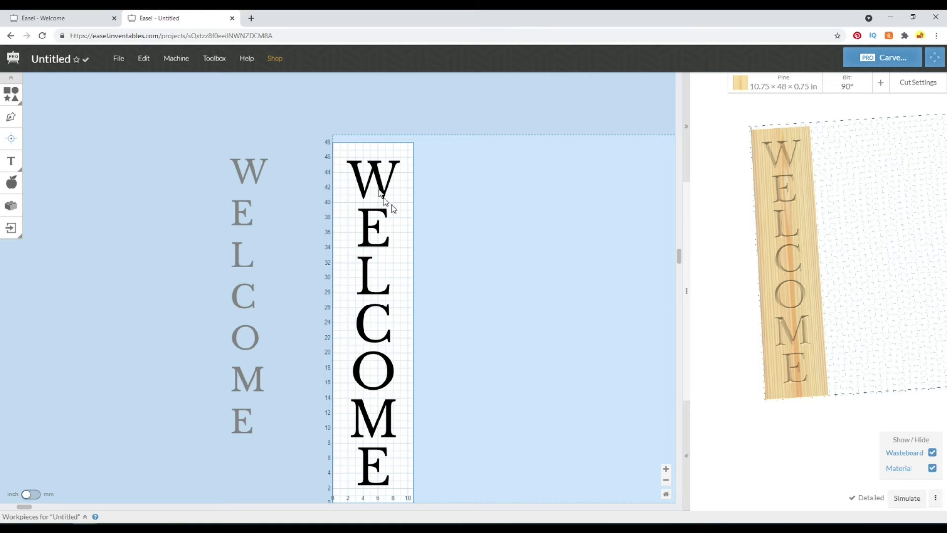
Select the grey spare WELCOME text lying off the board
{"action": "left_click_drag", "start_coordinate": [205, 124], "coordinate": [290, 420]}
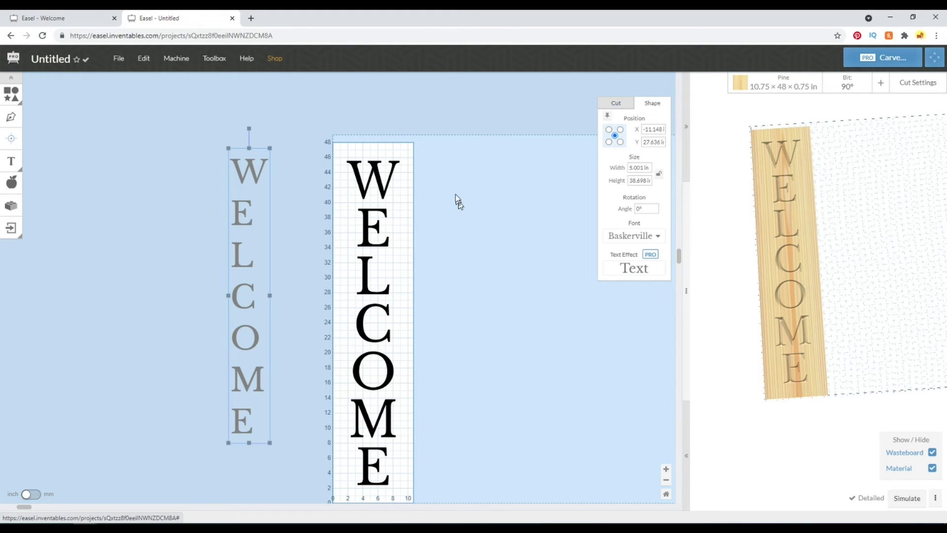
{"action": "left_click", "coordinate": [382, 182]}
{"action": "left_click_drag", "start_coordinate": [186, 127], "coordinate": [252, 474]}
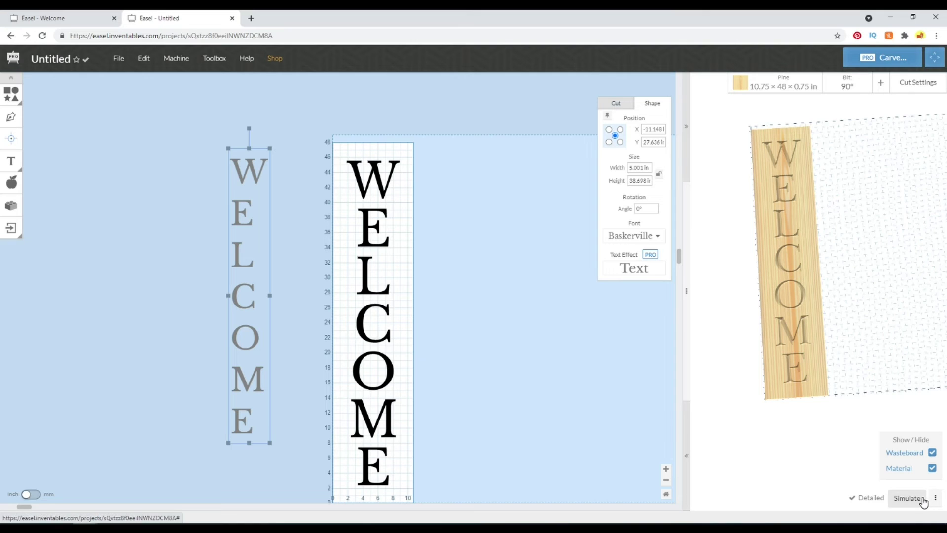
Give the spare text a near-zero cut depth and simulate the toolpaths (1h 38min)
{"action": "left_click", "coordinate": [616, 103]}
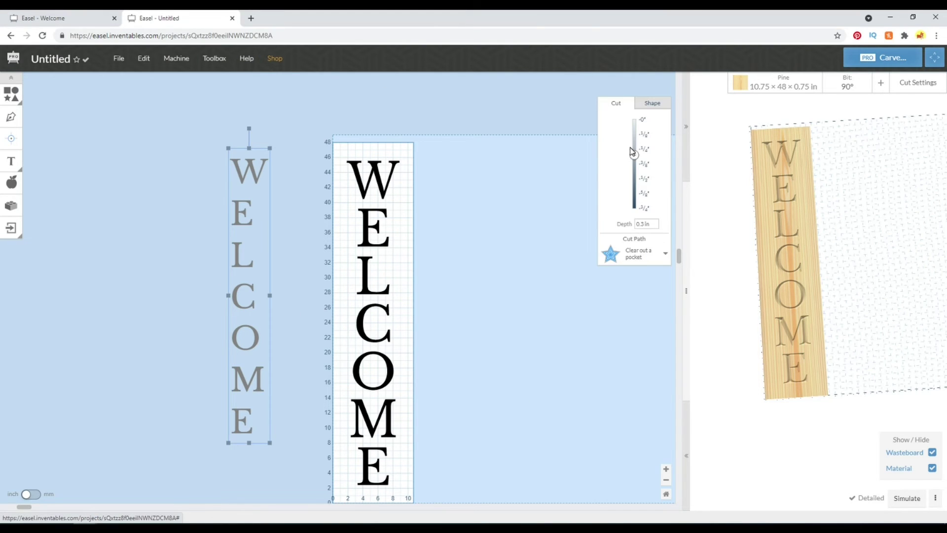
{"action": "left_click_drag", "start_coordinate": [636, 156], "coordinate": [635, 111]}
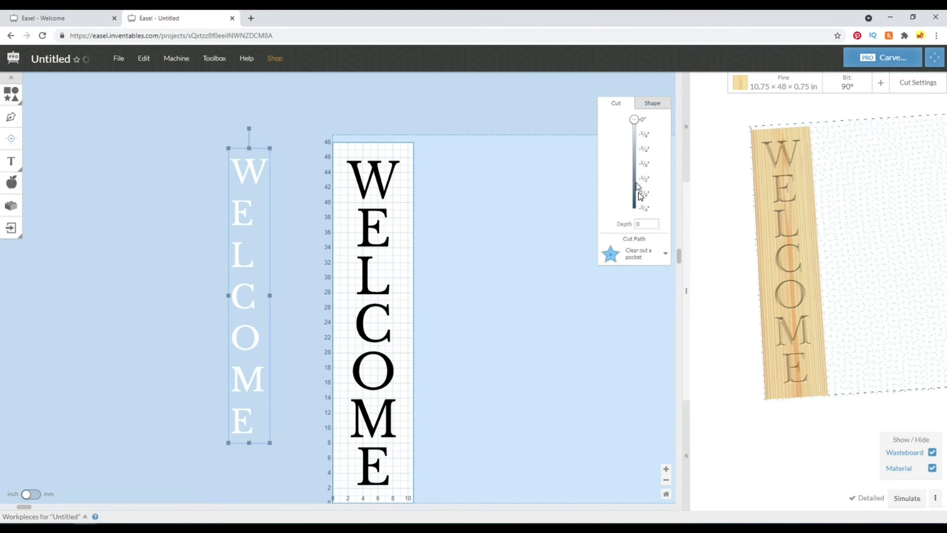
{"action": "left_click", "coordinate": [653, 225]}
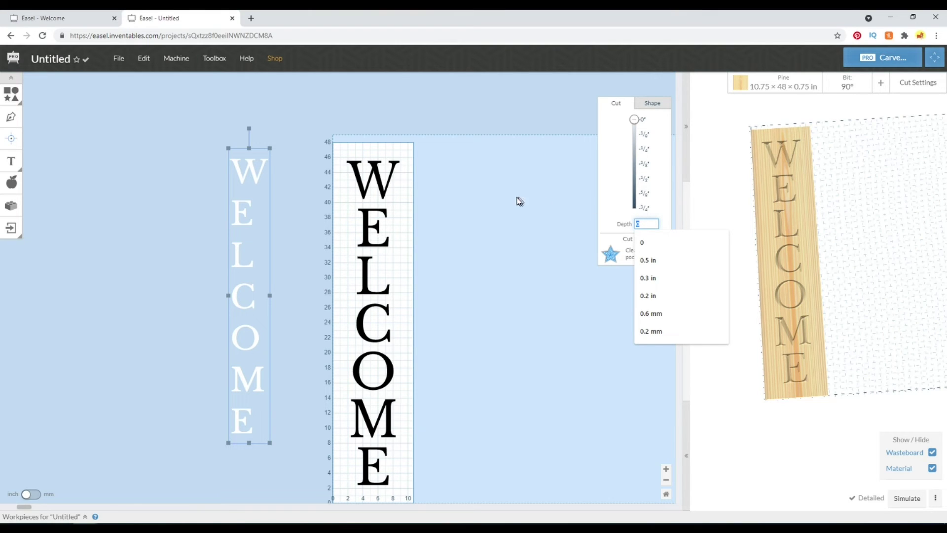
{"action": "left_click", "coordinate": [634, 120]}
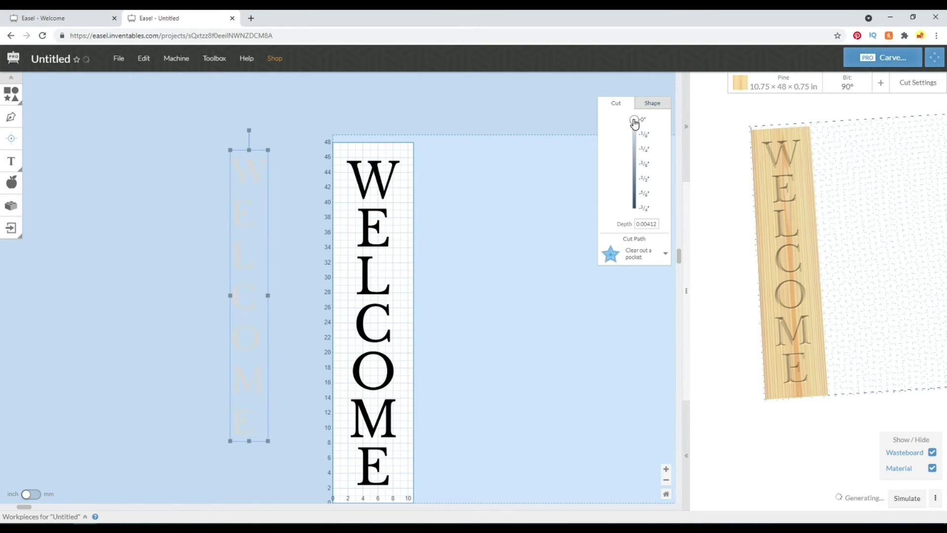
{"action": "left_click", "coordinate": [577, 344]}
{"action": "left_click", "coordinate": [907, 498]}
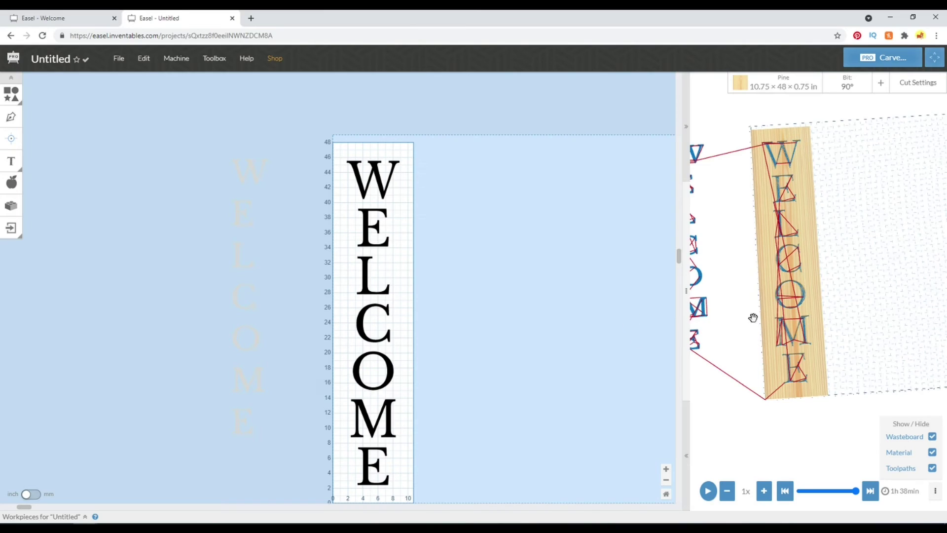
Widen the 3D preview, set the spare text's depth to 0, and re-run the simulation (14 min)
{"action": "left_click_drag", "start_coordinate": [687, 294], "coordinate": [391, 291]}
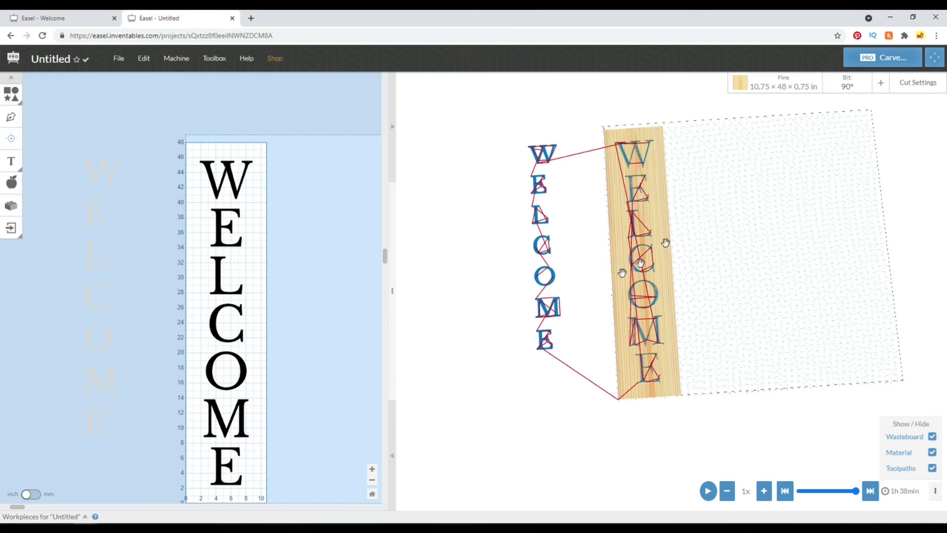
{"action": "left_click", "coordinate": [86, 167]}
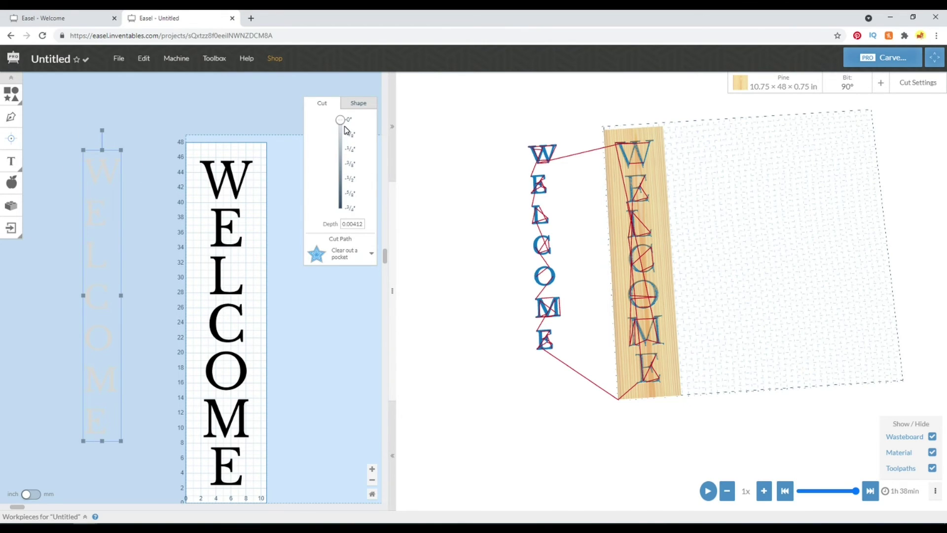
{"action": "left_click_drag", "start_coordinate": [347, 130], "coordinate": [341, 109]}
{"action": "left_click", "coordinate": [234, 95]}
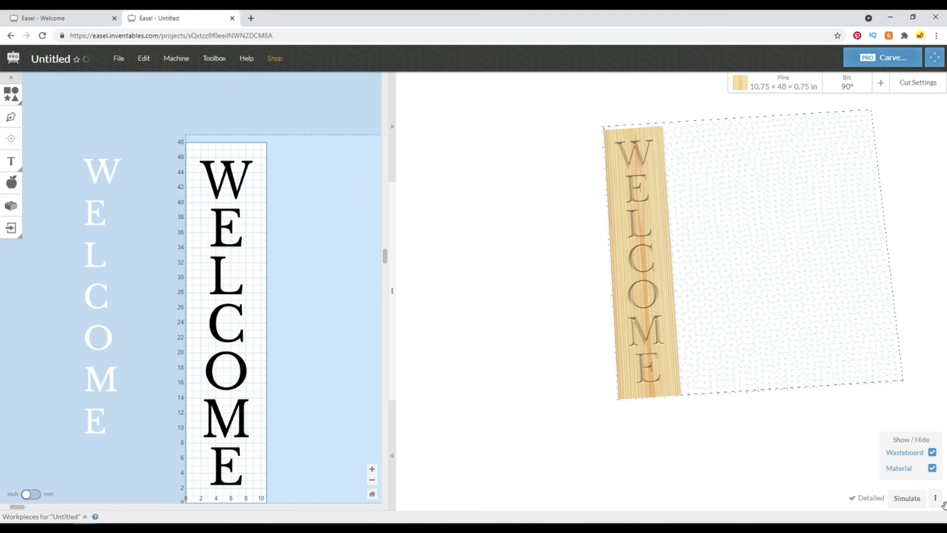
{"action": "left_click", "coordinate": [907, 498]}
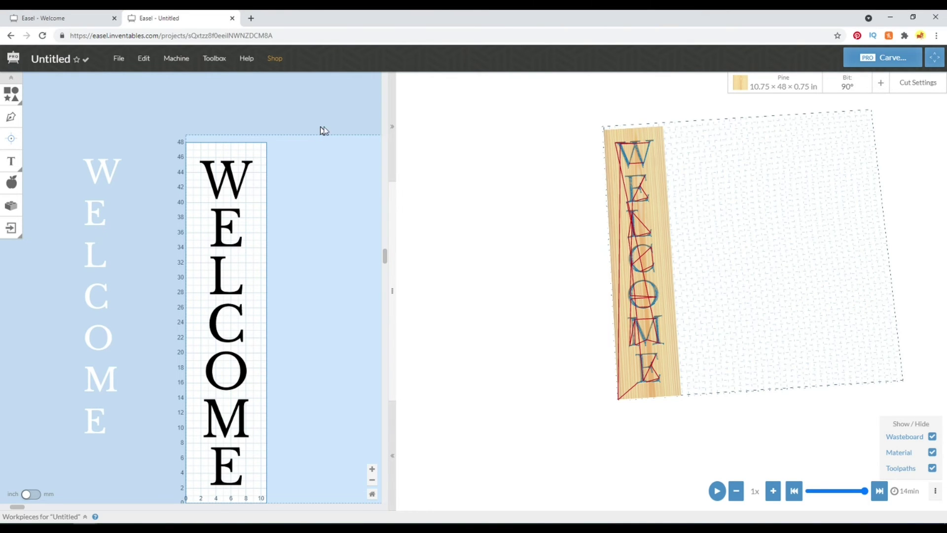
Orbit and zoom the simulated carve, checking the W's 0.75 in pocket depth
{"action": "left_click_drag", "start_coordinate": [620, 208], "coordinate": [663, 145]}
{"action": "scroll", "coordinate": [649, 188], "scroll_direction": "up", "scroll_amount": 3}
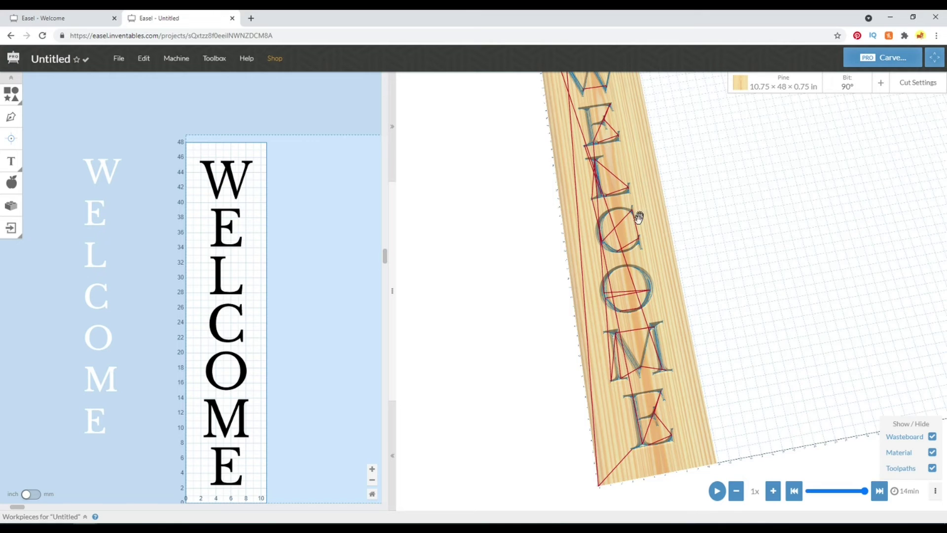
{"action": "scroll", "coordinate": [637, 217], "scroll_direction": "down", "scroll_amount": 1}
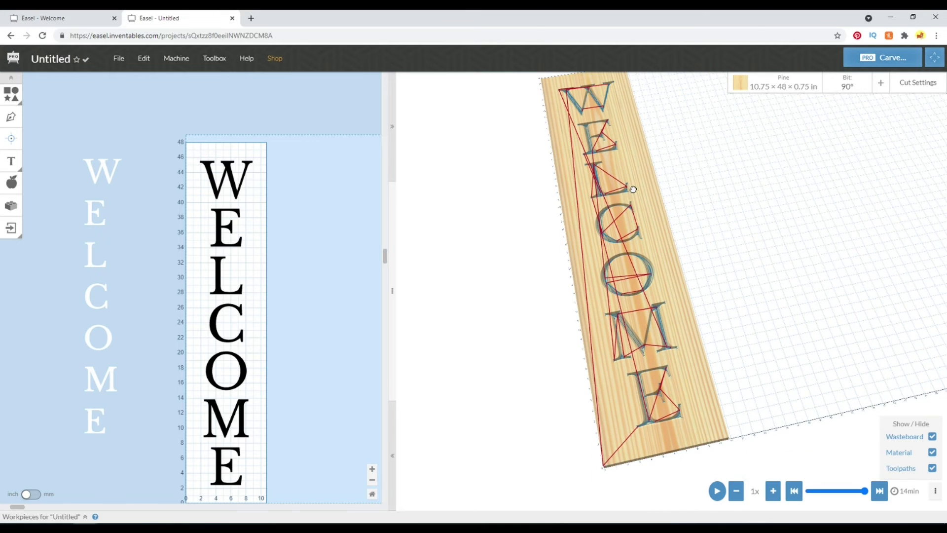
{"action": "left_click", "coordinate": [211, 176]}
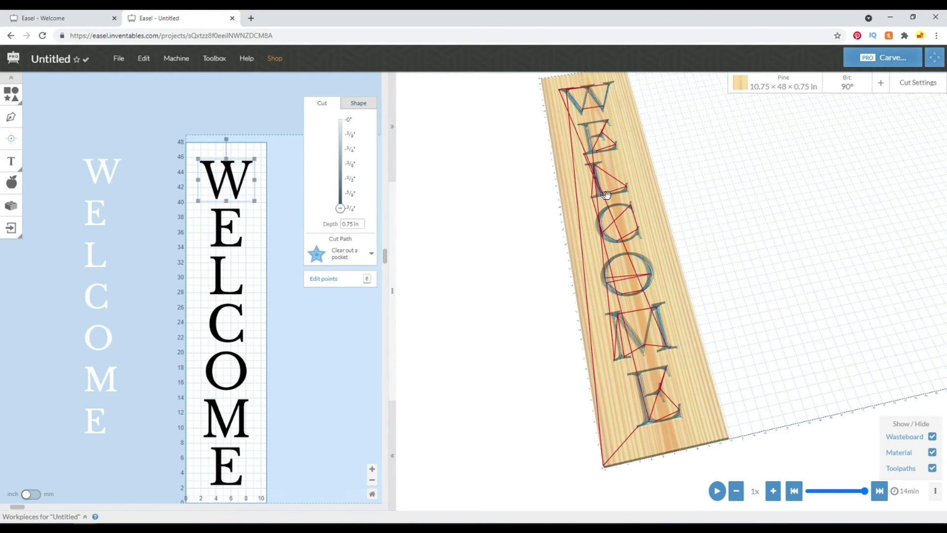
{"action": "scroll", "coordinate": [595, 97], "scroll_direction": "up", "scroll_amount": 2}
{"action": "scroll", "coordinate": [508, 173], "scroll_direction": "up", "scroll_amount": 5}
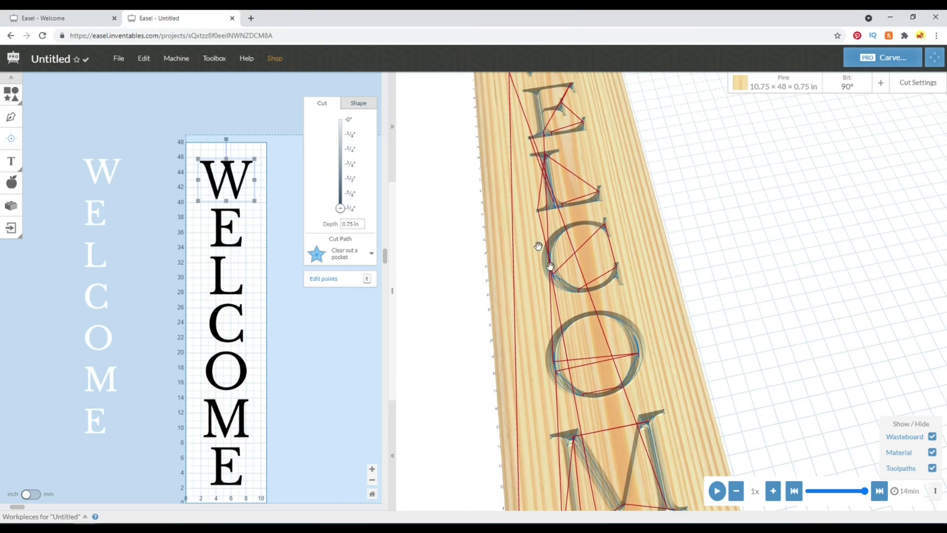
{"action": "left_click_drag", "start_coordinate": [519, 271], "coordinate": [582, 317]}
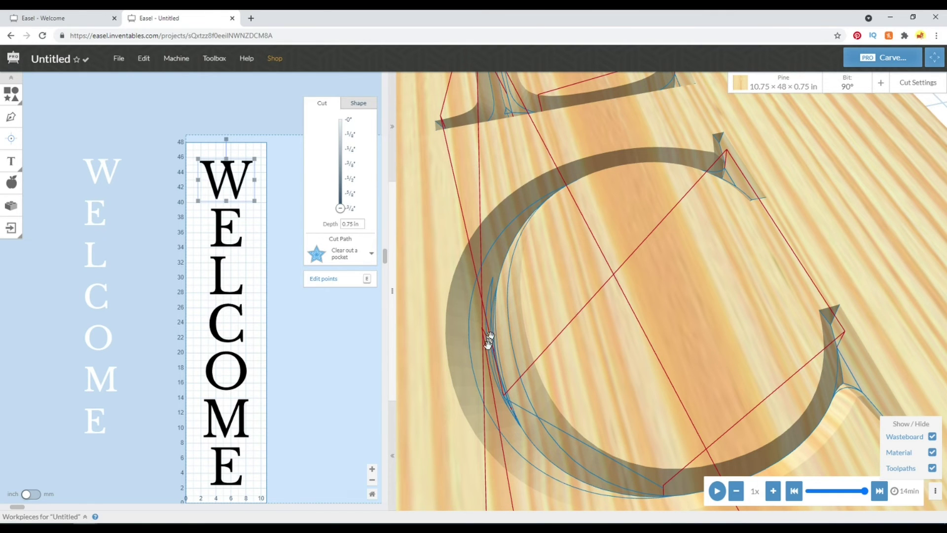
{"action": "left_click_drag", "start_coordinate": [489, 340], "coordinate": [484, 296]}
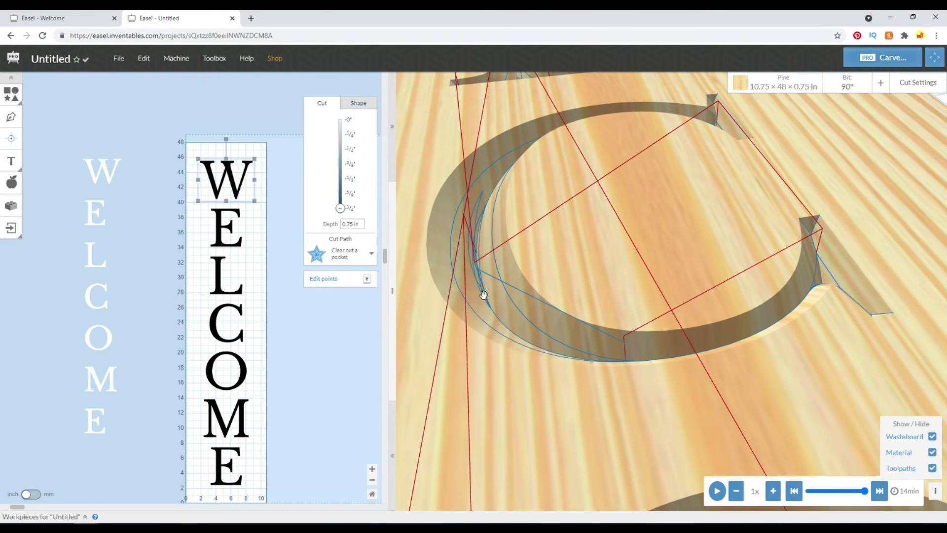
{"action": "scroll", "coordinate": [484, 294], "scroll_direction": "down", "scroll_amount": 5}
{"action": "left_click_drag", "start_coordinate": [524, 250], "coordinate": [501, 258]}
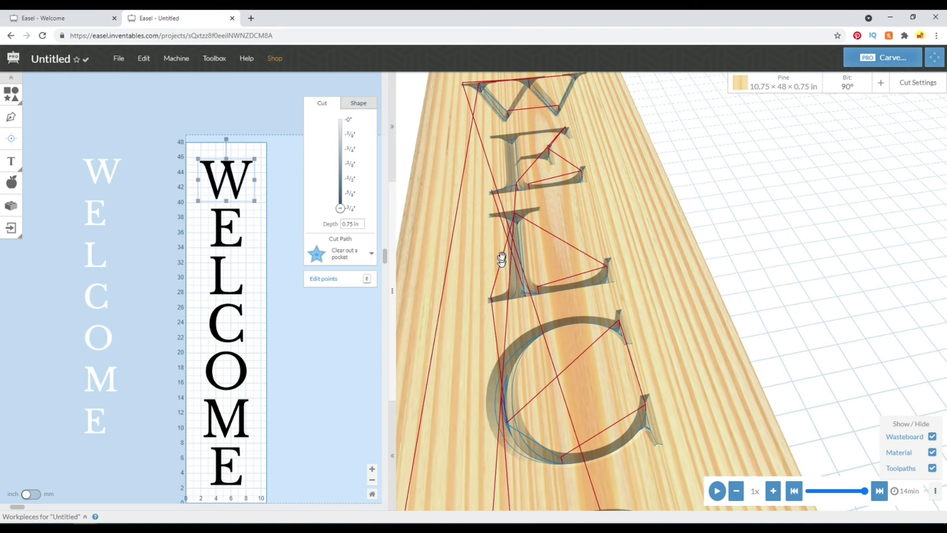
{"action": "left_click", "coordinate": [233, 124]}
Select all seven board letters and lower their pocket depth to 0.48214 in
{"action": "left_click_drag", "start_coordinate": [172, 118], "coordinate": [258, 502]}
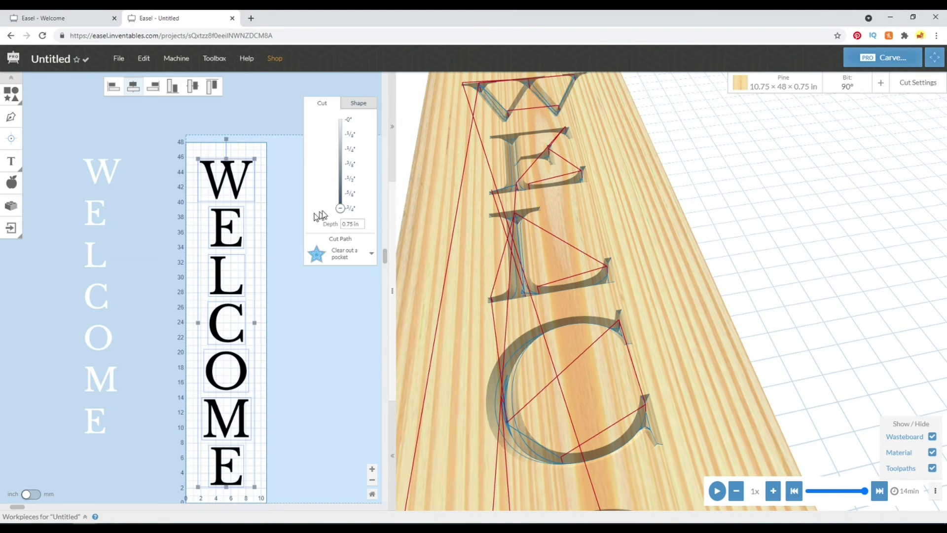
{"action": "left_click", "coordinate": [339, 206]}
{"action": "left_click_drag", "start_coordinate": [339, 206], "coordinate": [340, 196]}
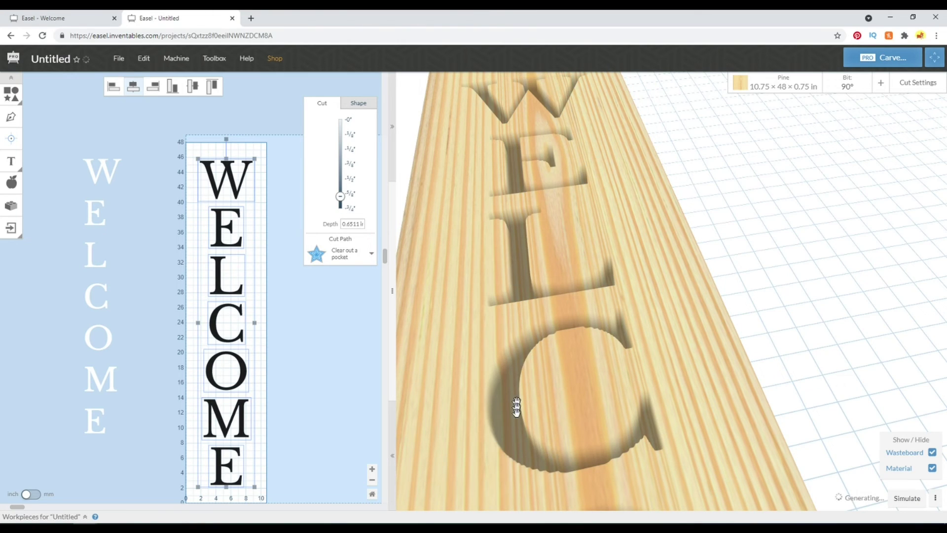
{"action": "left_click_drag", "start_coordinate": [505, 272], "coordinate": [499, 224]}
{"action": "left_click_drag", "start_coordinate": [342, 200], "coordinate": [342, 178]}
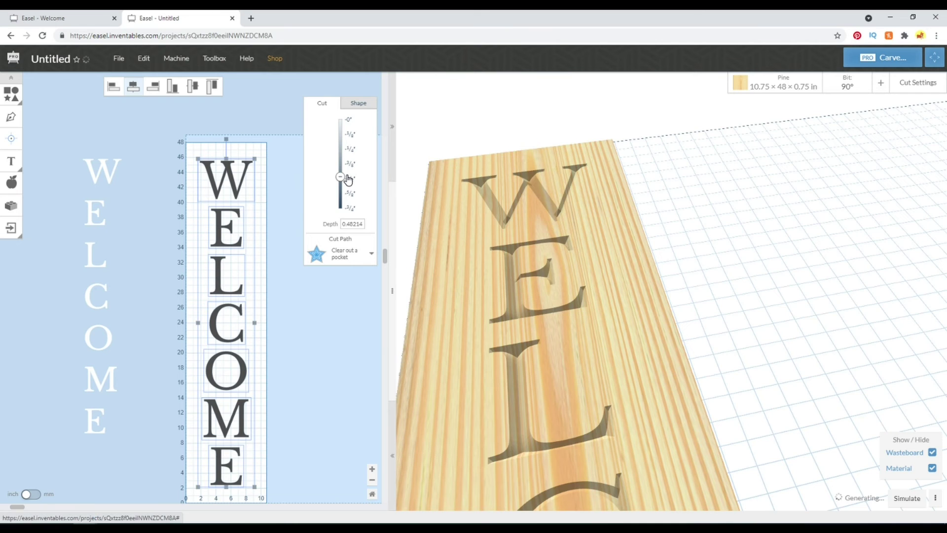
Zoom and orbit the simulation preview to inspect the shallower letter pockets
{"action": "scroll", "coordinate": [501, 247], "scroll_direction": "up", "scroll_amount": 3}
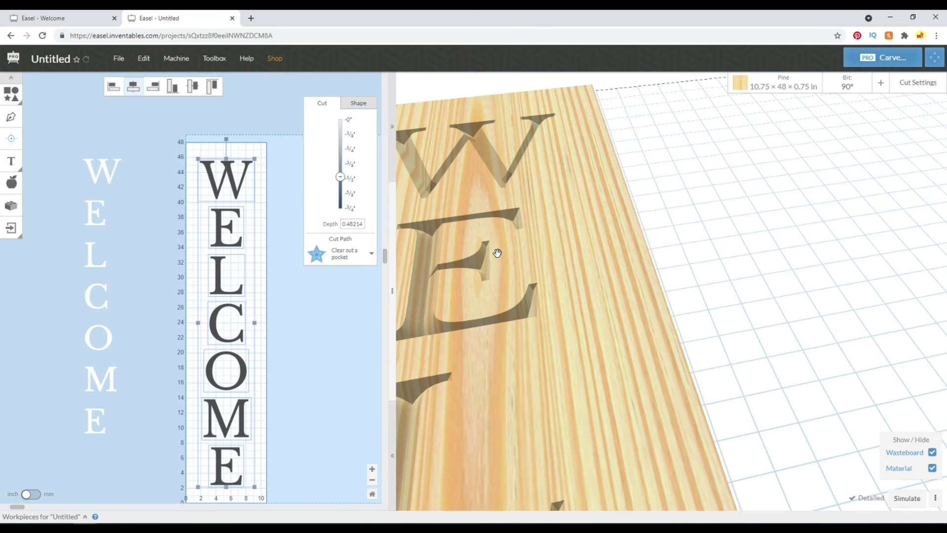
{"action": "scroll", "coordinate": [493, 345], "scroll_direction": "up", "scroll_amount": 6}
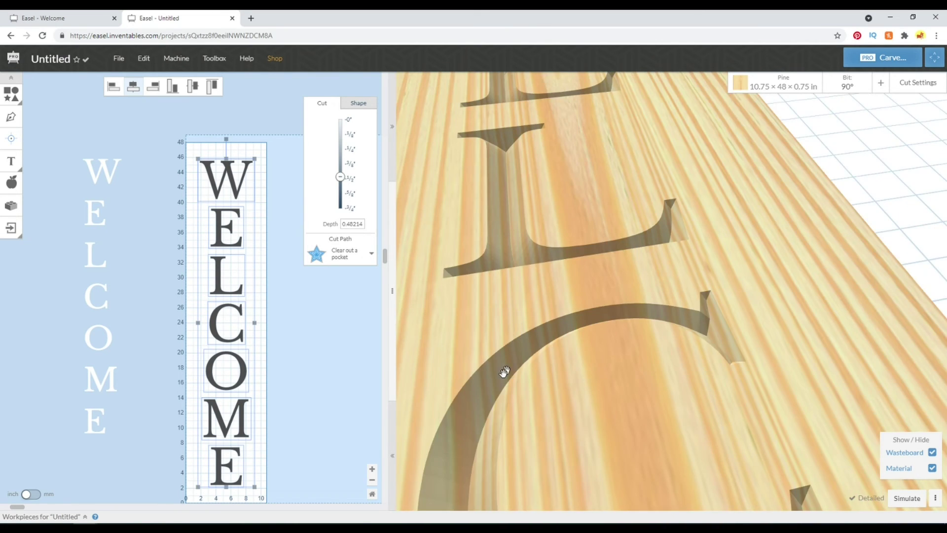
{"action": "scroll", "coordinate": [551, 296], "scroll_direction": "down", "scroll_amount": 5}
{"action": "scroll", "coordinate": [614, 402], "scroll_direction": "up", "scroll_amount": 2}
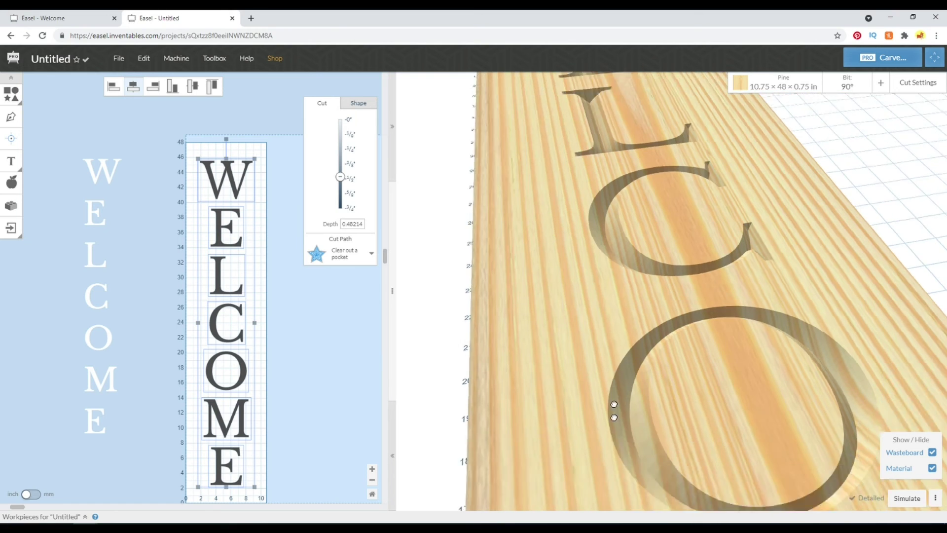
{"action": "scroll", "coordinate": [640, 332], "scroll_direction": "up", "scroll_amount": 4}
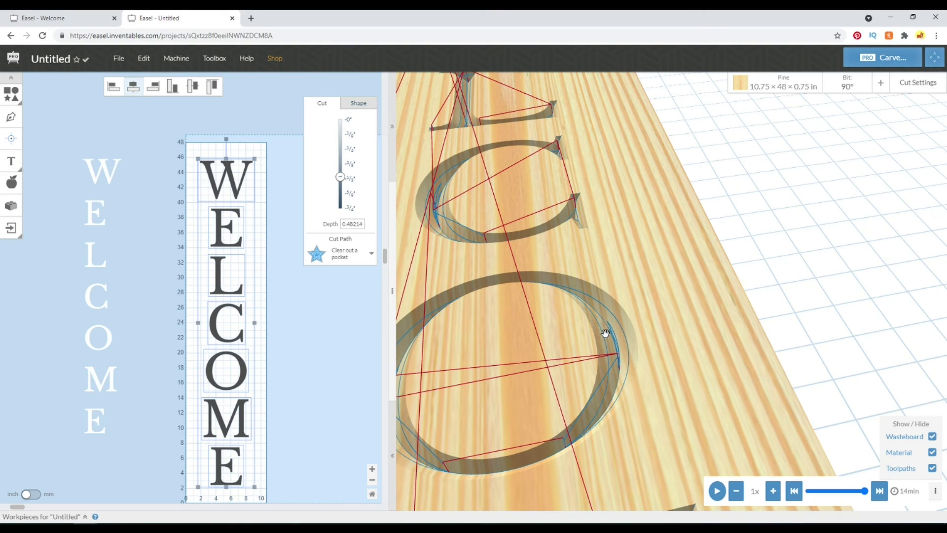
{"action": "scroll", "coordinate": [606, 333], "scroll_direction": "up", "scroll_amount": 5}
{"action": "left_click_drag", "start_coordinate": [536, 358], "coordinate": [554, 343]}
{"action": "scroll", "coordinate": [554, 342], "scroll_direction": "down", "scroll_amount": 3}
{"action": "scroll", "coordinate": [552, 341], "scroll_direction": "down", "scroll_amount": 5}
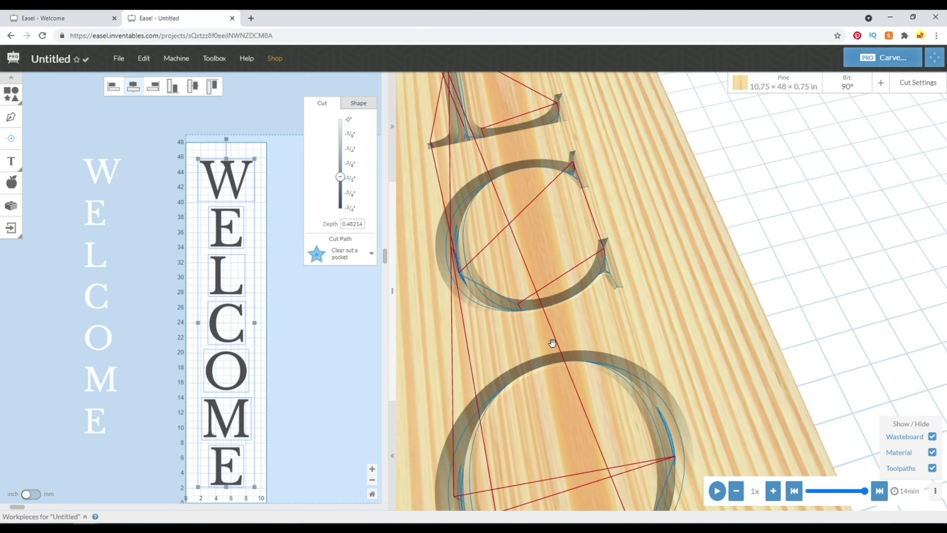
{"action": "scroll", "coordinate": [552, 341], "scroll_direction": "down", "scroll_amount": 4}
{"action": "left_click_drag", "start_coordinate": [583, 325], "coordinate": [593, 303]}
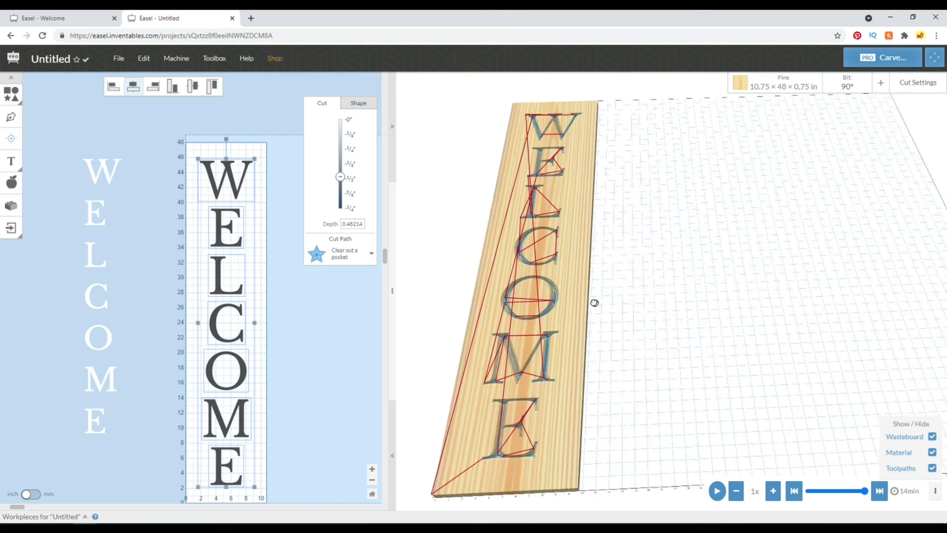